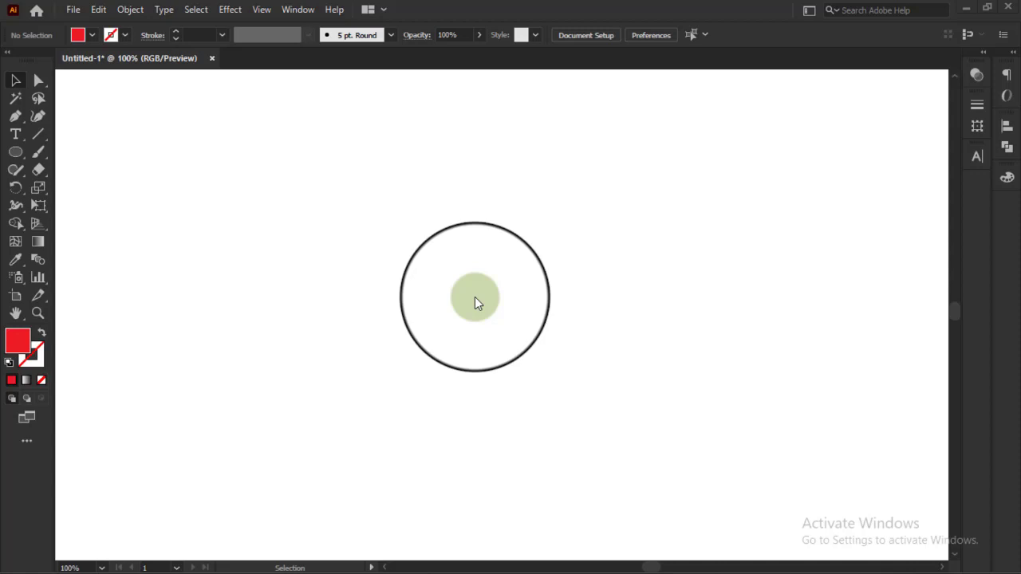
# Step: Open the Align panel and collapse it again
pyautogui.moveTo(475, 298); pyautogui.dragTo(490, 155)
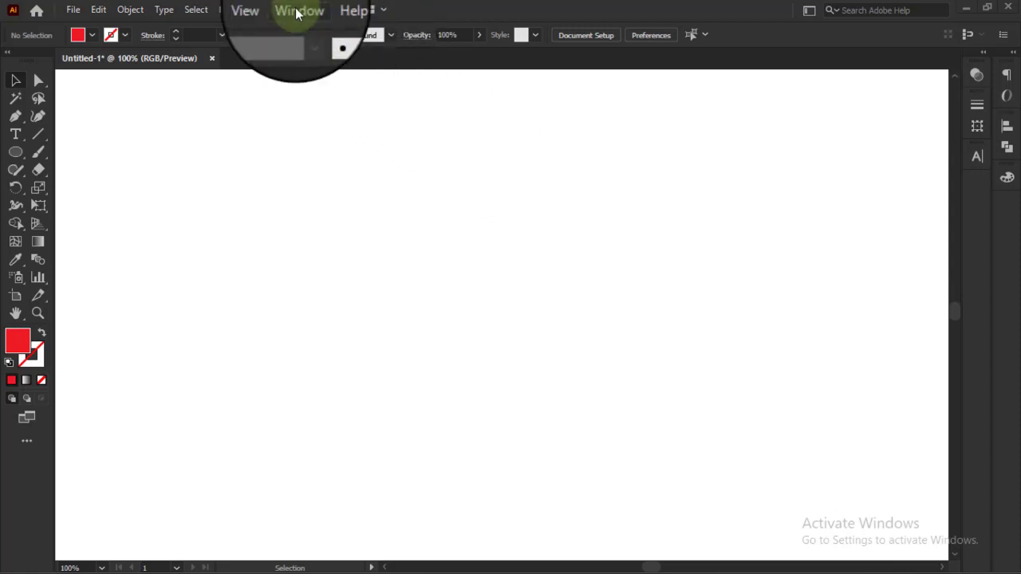
pyautogui.click(296, 11)
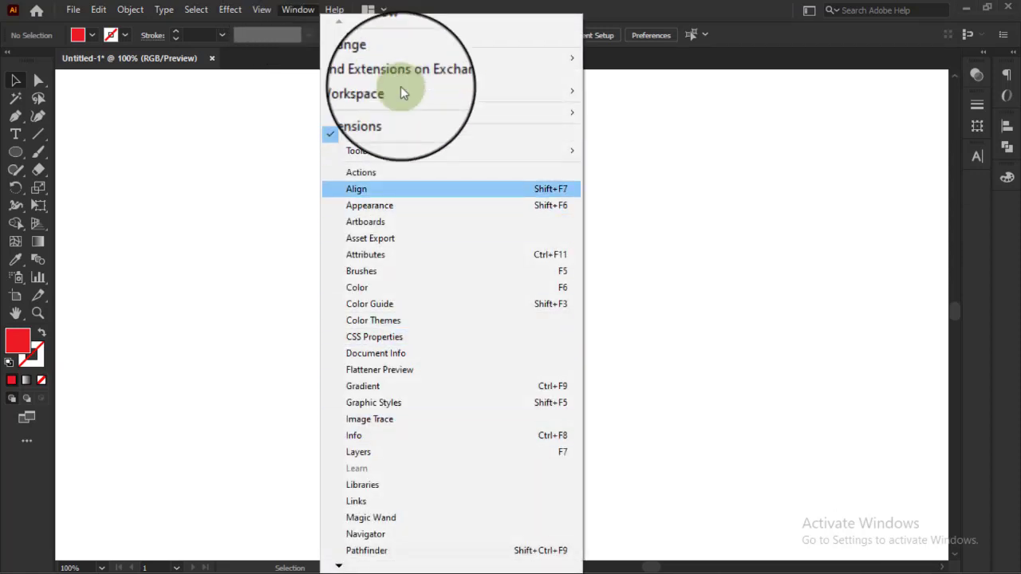
pyautogui.click(536, 188)
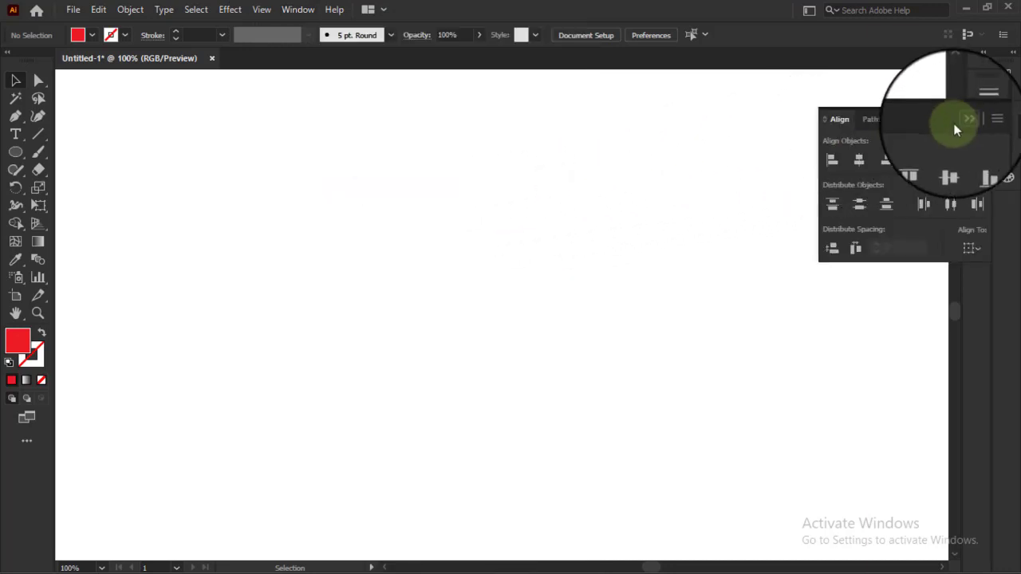
pyautogui.click(968, 119)
# Step: Hide the Control bar and show it again
pyautogui.click(297, 10)
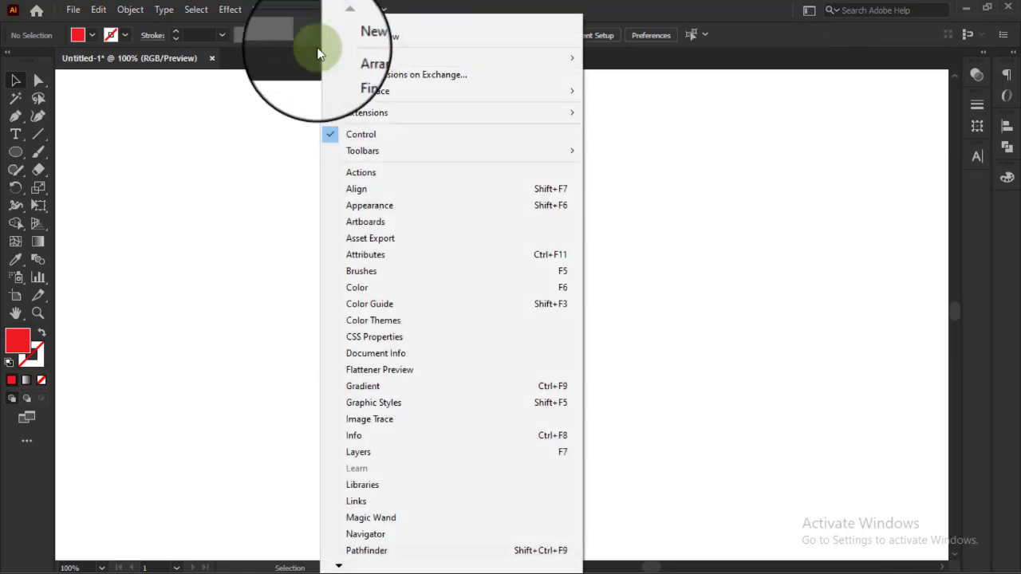
pyautogui.click(365, 134)
pyautogui.click(296, 10)
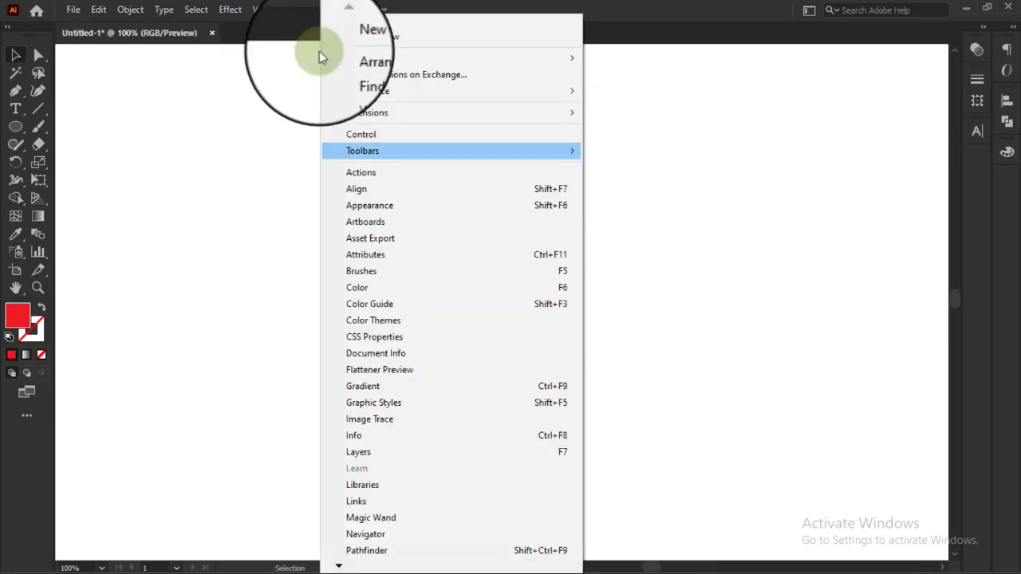
pyautogui.click(362, 135)
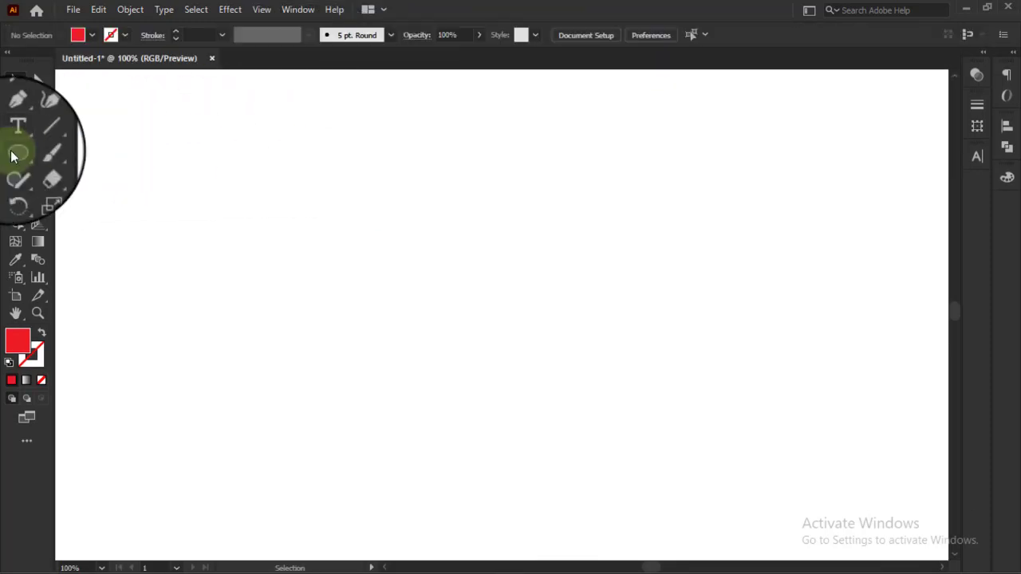
# Step: Draw a wide red rectangle on the artboard and reposition it toward the upper left of the visible area
pyautogui.moveTo(12, 156); pyautogui.dragTo(114, 150)
pyautogui.moveTo(170, 174); pyautogui.dragTo(583, 285)
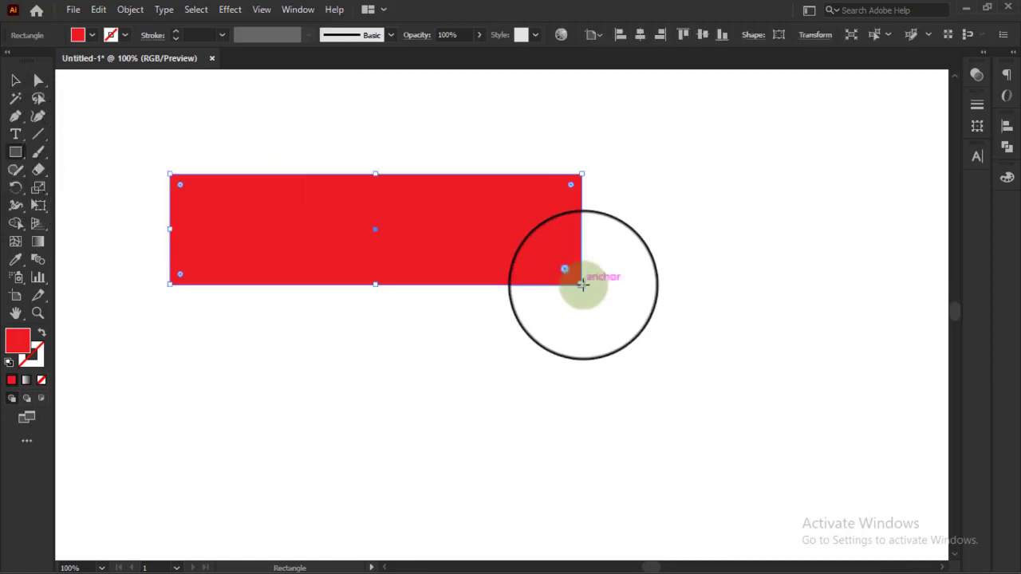
pyautogui.click(15, 80)
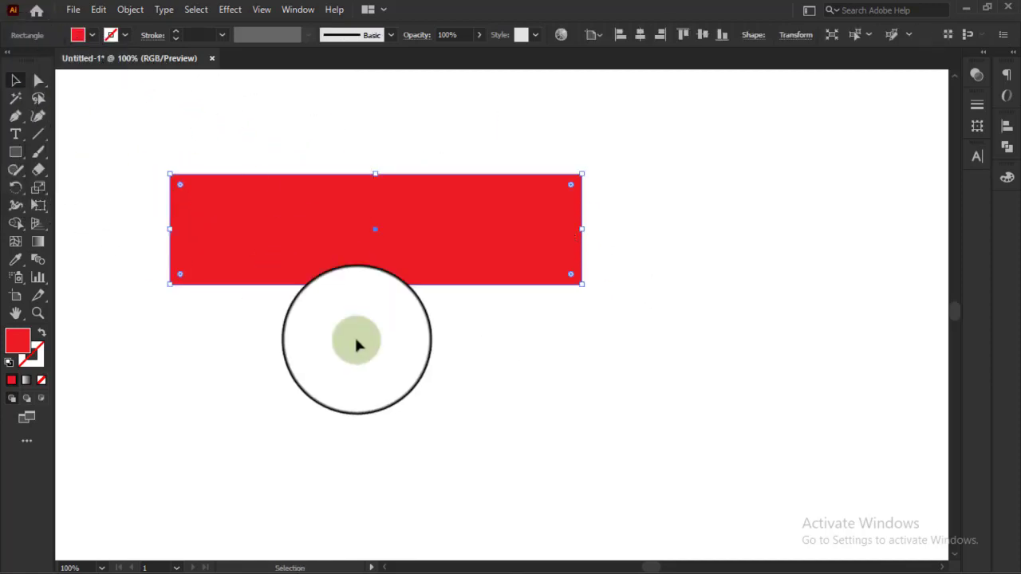
pyautogui.moveTo(209, 148); pyautogui.dragTo(473, 337)
pyautogui.moveTo(439, 262); pyautogui.dragTo(534, 255)
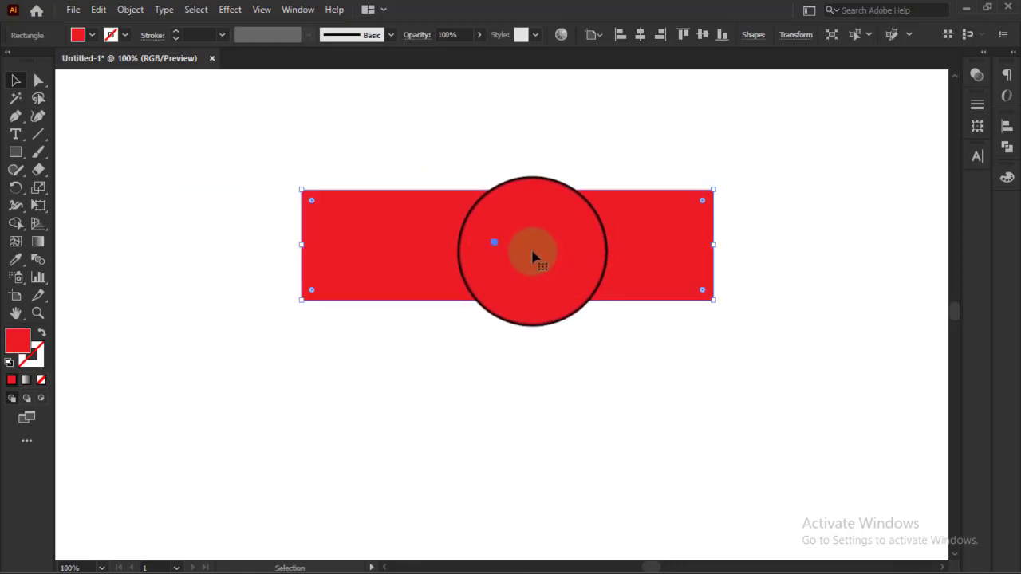
pyautogui.moveTo(488, 232); pyautogui.dragTo(405, 184)
# Step: Delete the red rectangle from the artboard
pyautogui.click(650, 165)
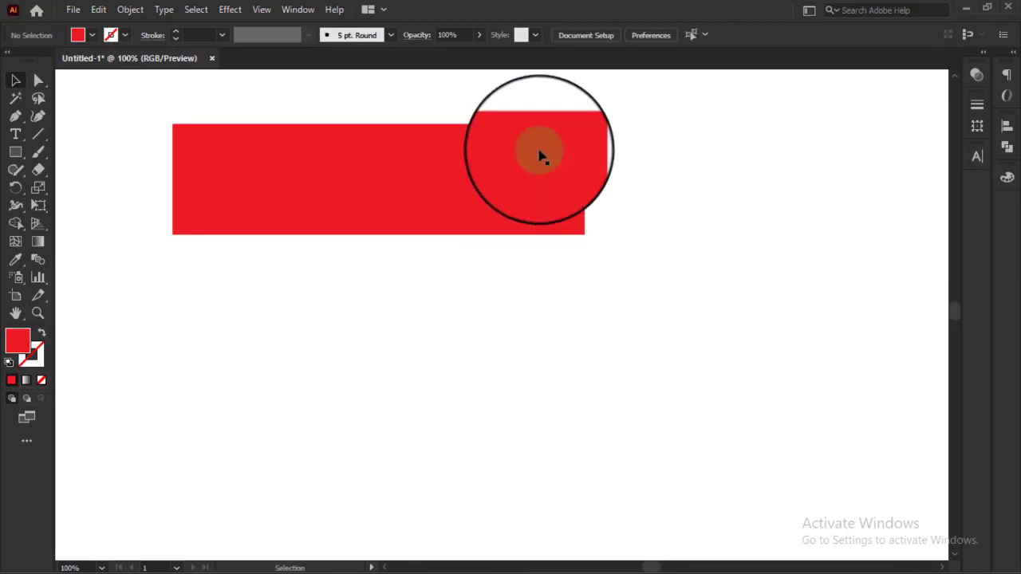
pyautogui.click(534, 150)
pyautogui.press('Delete')
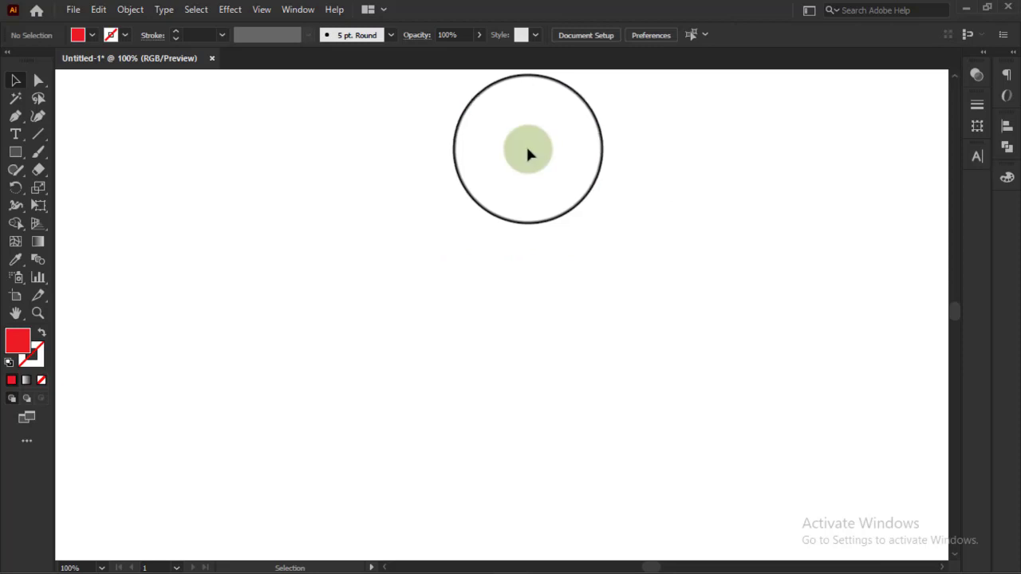
# Step: Draw a new wide red rectangle without a stroke and show the Align panel
pyautogui.click(18, 153)
pyautogui.moveTo(237, 169)
pyautogui.mouseDown()
pyautogui.moveTo(585, 300)
pyautogui.moveTo(629, 265)
pyautogui.mouseUp()
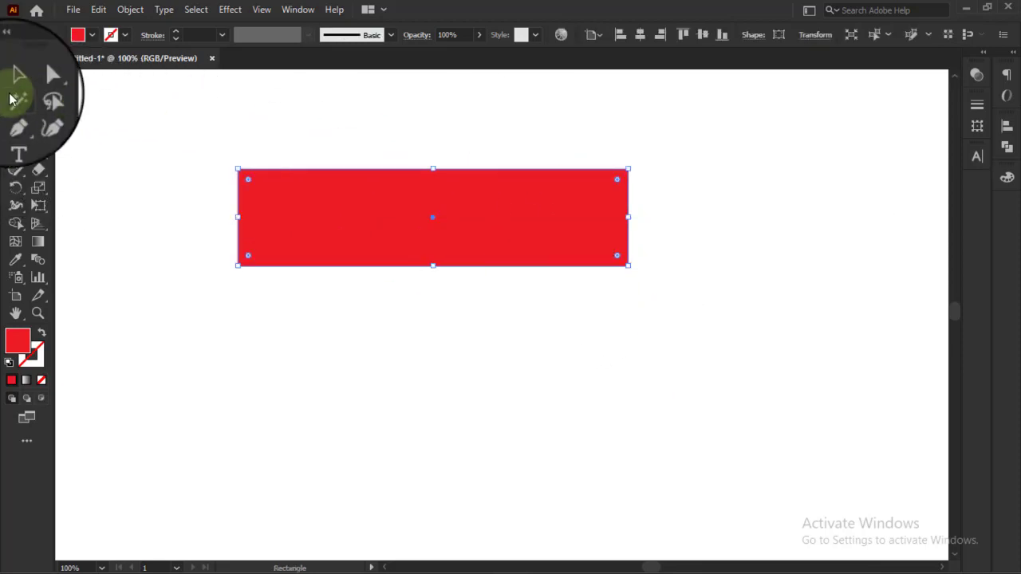
pyautogui.hotkey('shift', 'F7')
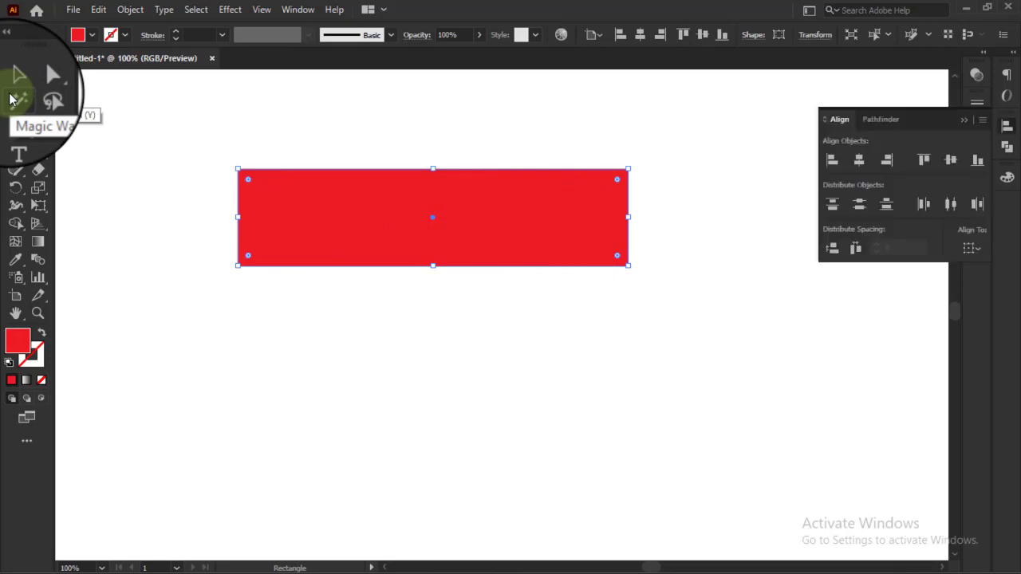
pyautogui.click(15, 79)
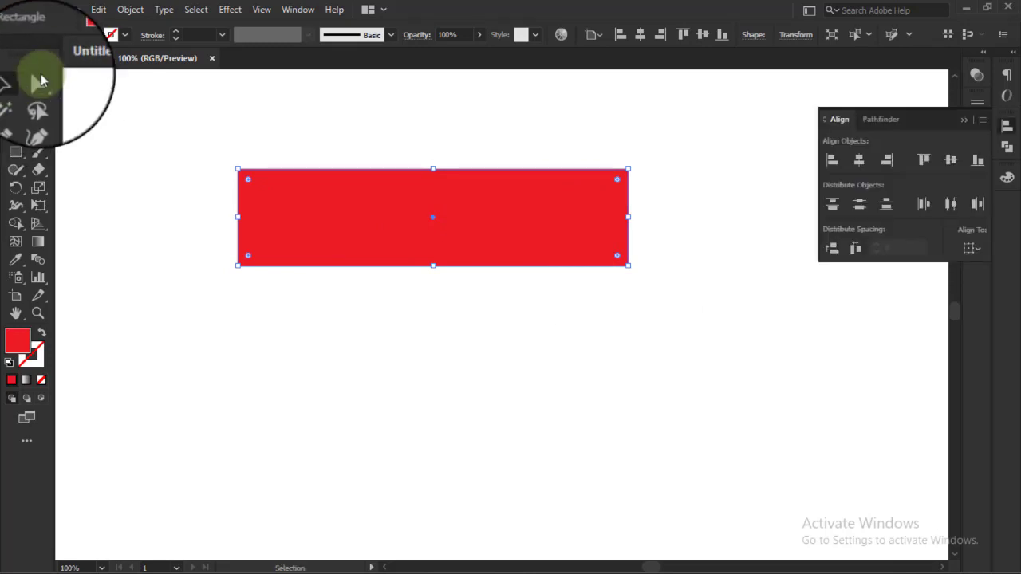
pyautogui.click(297, 9)
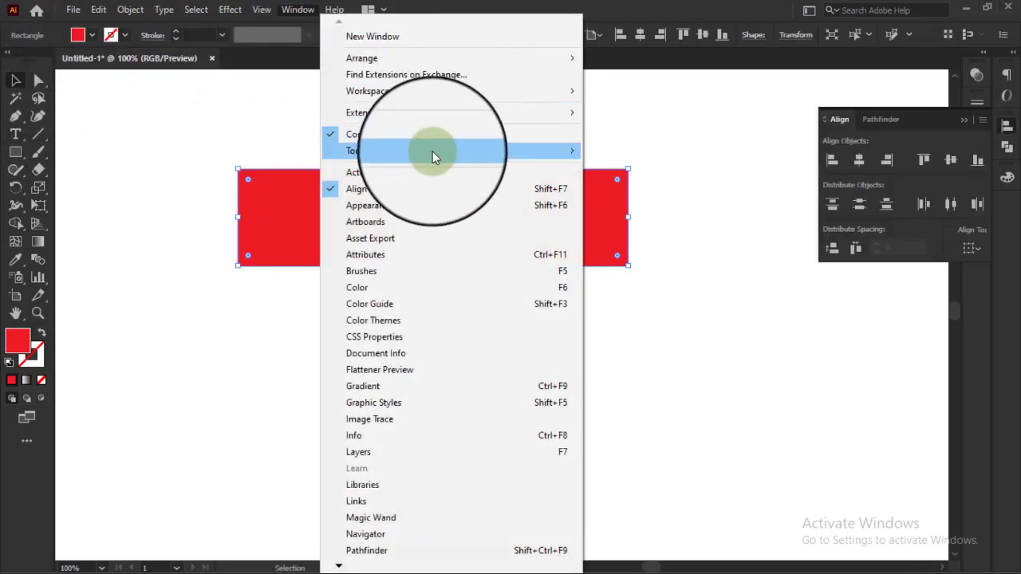
pyautogui.click(244, 80)
pyautogui.click(308, 10)
pyautogui.click(308, 10)
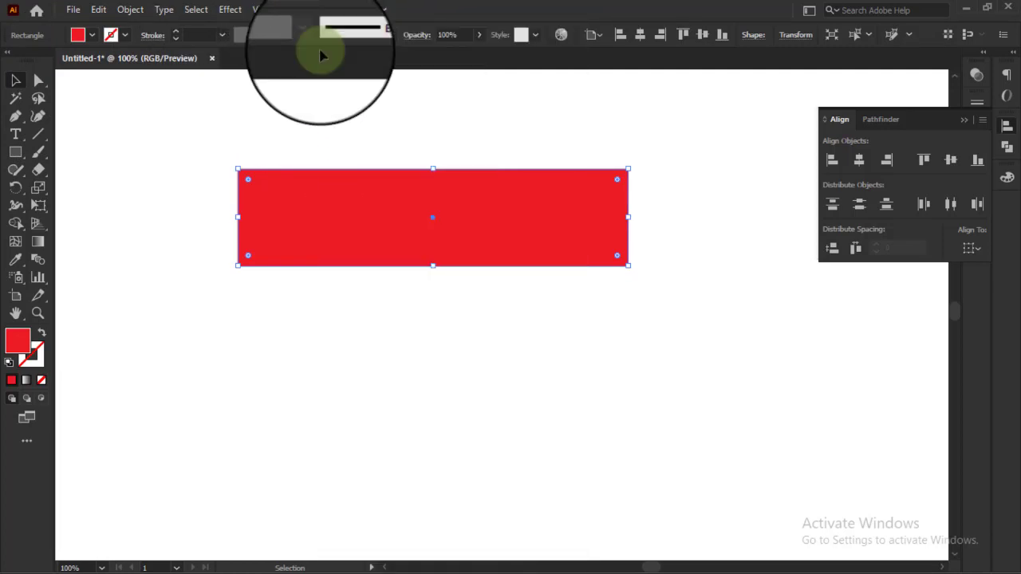
# Step: Enlarge the red rectangle proportionally to about twice its size and shift it slightly left on the artboard
pyautogui.click(488, 335)
pyautogui.scroll(-2, 485, 331)
pyautogui.scroll(4, 483, 325)
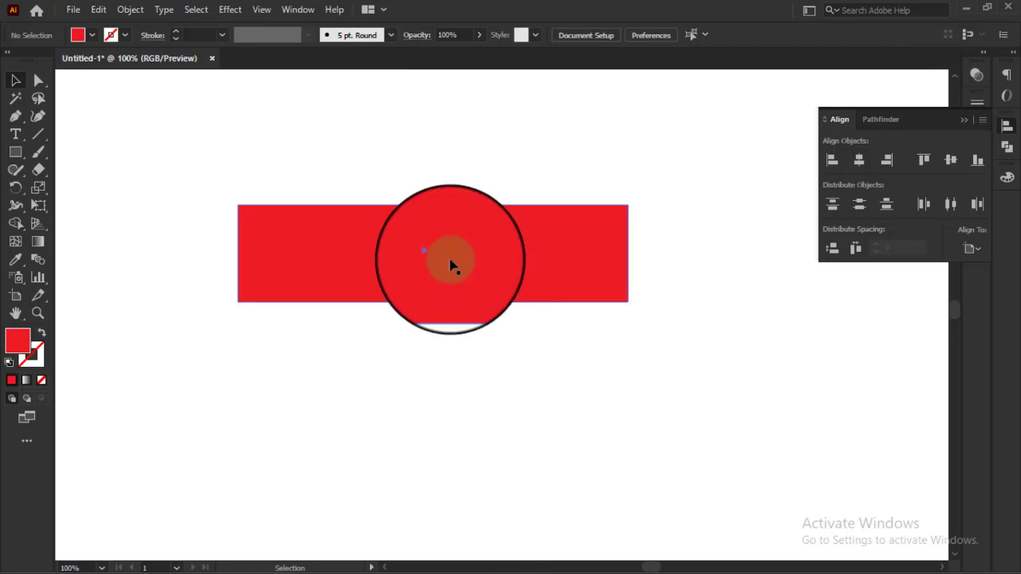
pyautogui.scroll(-3, 436, 233)
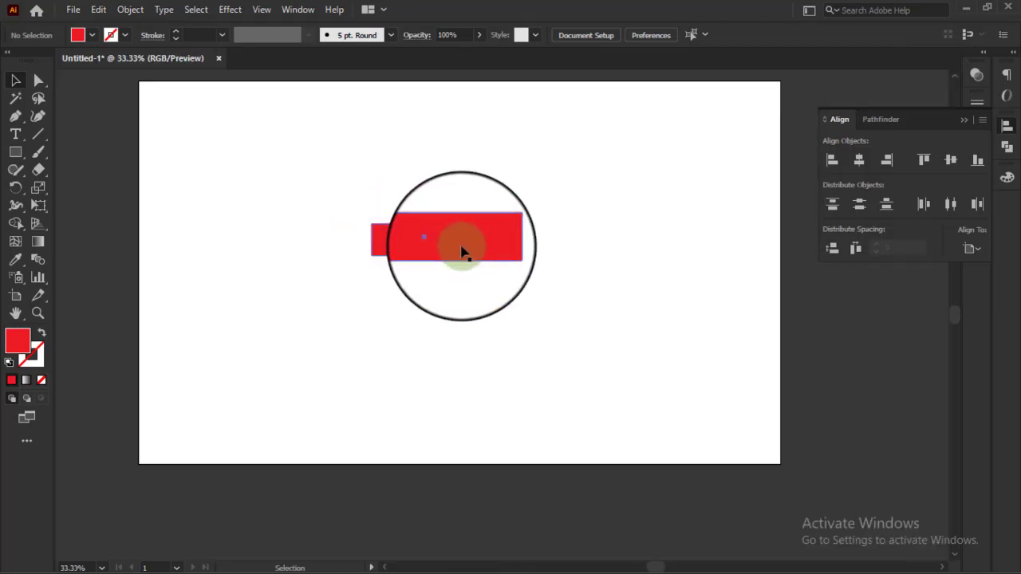
pyautogui.moveTo(462, 246); pyautogui.dragTo(433, 222)
pyautogui.scroll(1, 433, 222)
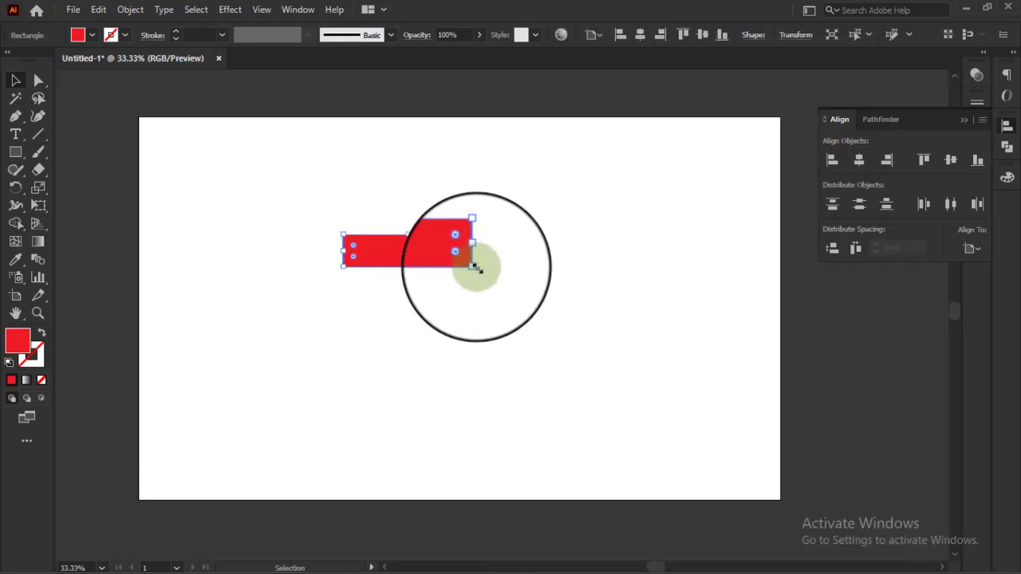
pyautogui.moveTo(474, 267); pyautogui.dragTo(611, 307)
pyautogui.moveTo(529, 284); pyautogui.dragTo(500, 279)
# Step: Rotate the red rectangle 90° so it stands upright
pyautogui.scroll(1, 428, 420)
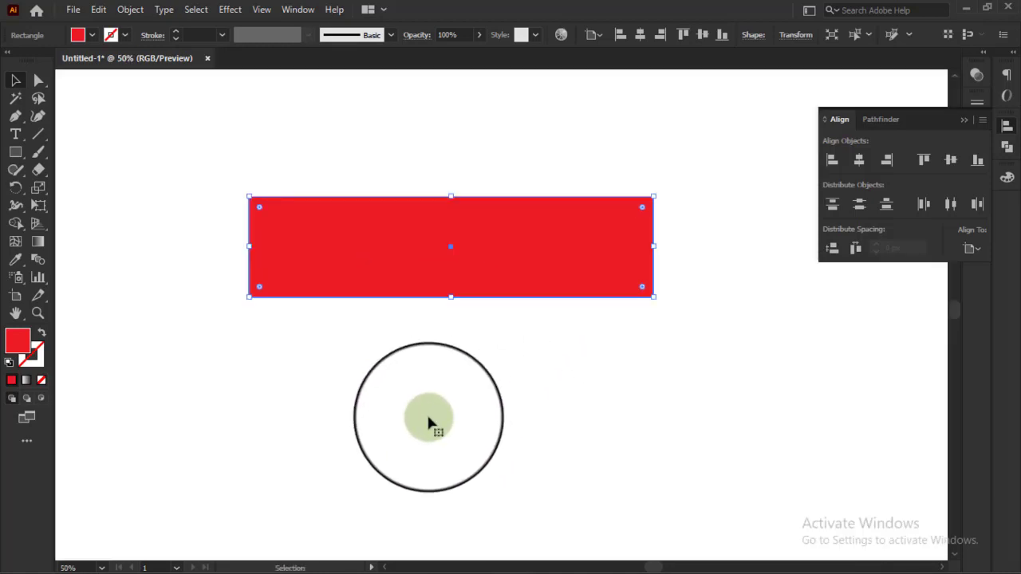
pyautogui.moveTo(659, 353); pyautogui.dragTo(415, 423)
pyautogui.scroll(2, 550, 391)
pyautogui.scroll(-1, 557, 382)
# Step: Move the upright rectangle into the left part of the artboard, clear of its edges
pyautogui.moveTo(483, 352); pyautogui.dragTo(484, 419)
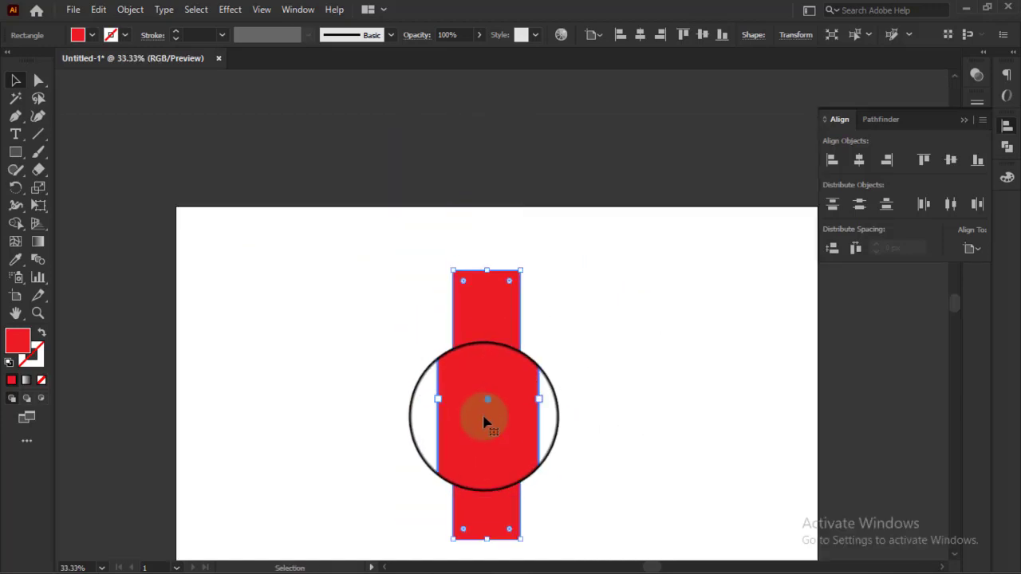
pyautogui.scroll(-1, 487, 402)
pyautogui.moveTo(493, 351); pyautogui.dragTo(343, 312)
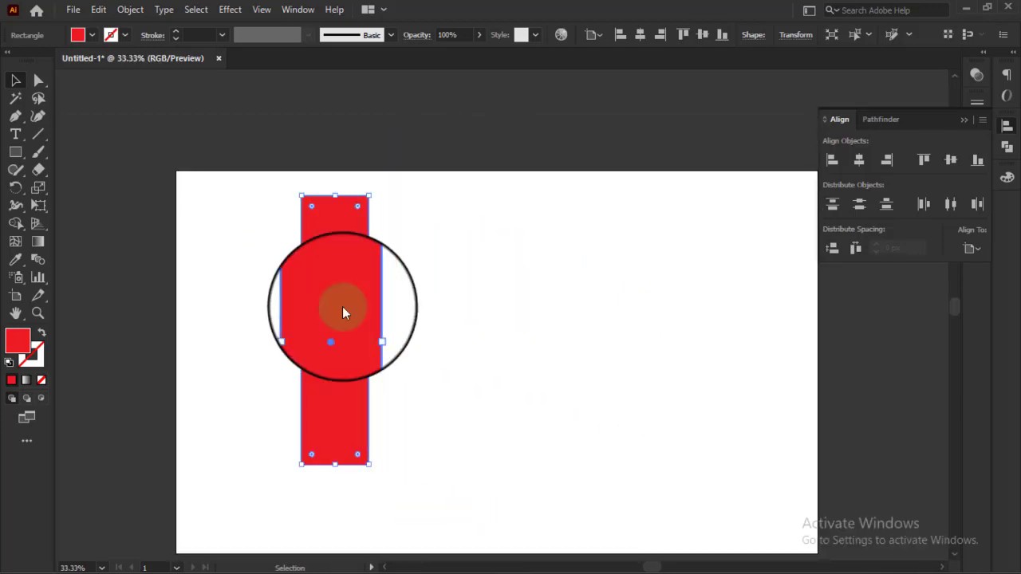
pyautogui.scroll(-2, 343, 312)
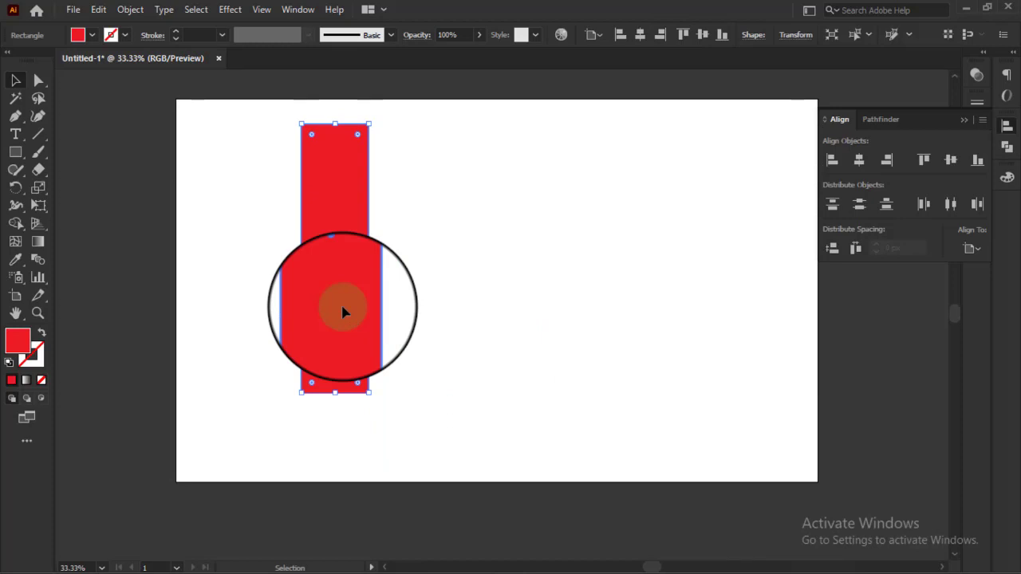
pyautogui.scroll(1, 343, 312)
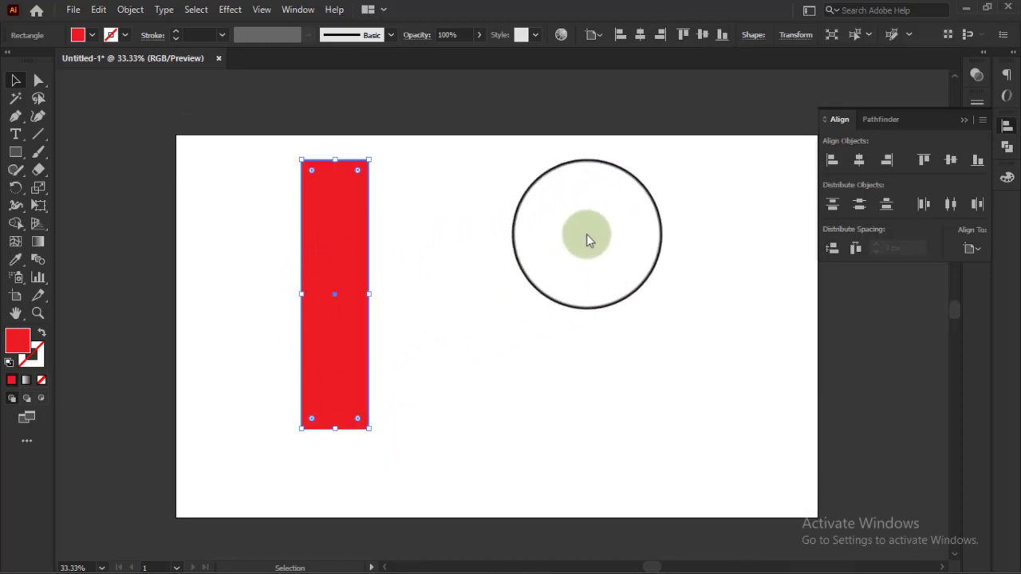
# Step: Align the rectangle to the artboard's left and top edges, then deselect it
pyautogui.click(830, 161)
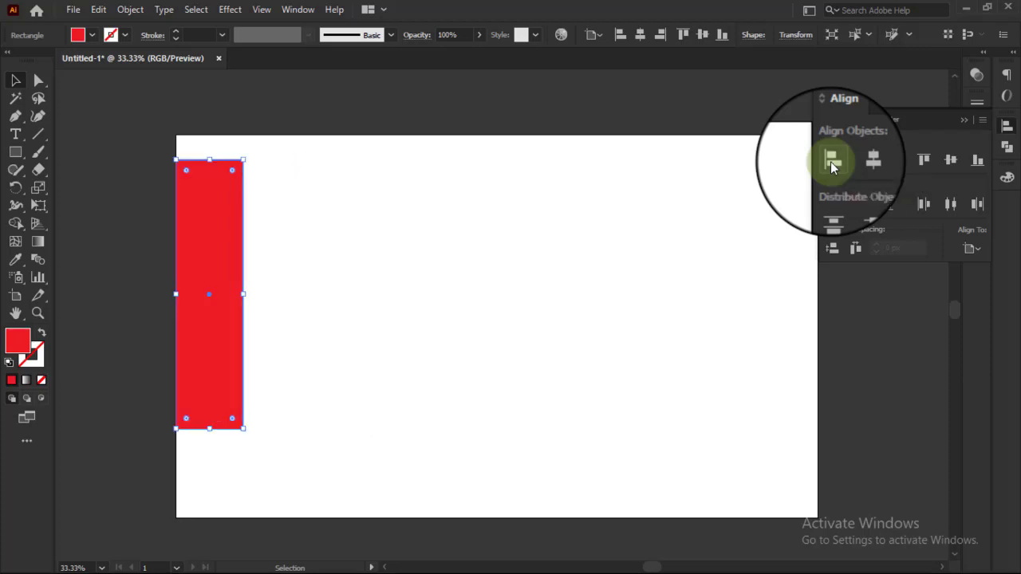
pyautogui.click(921, 165)
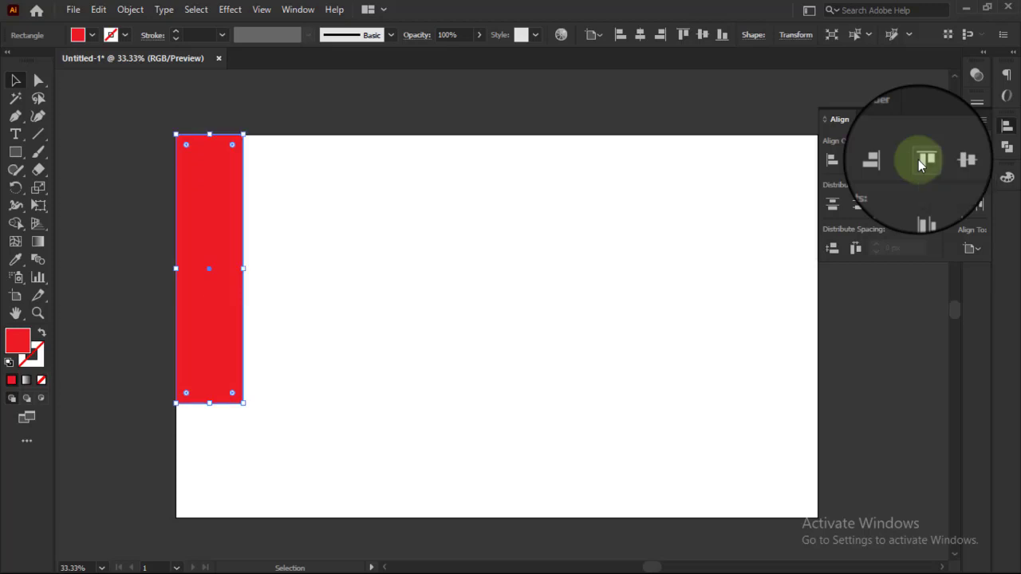
pyautogui.click(290, 116)
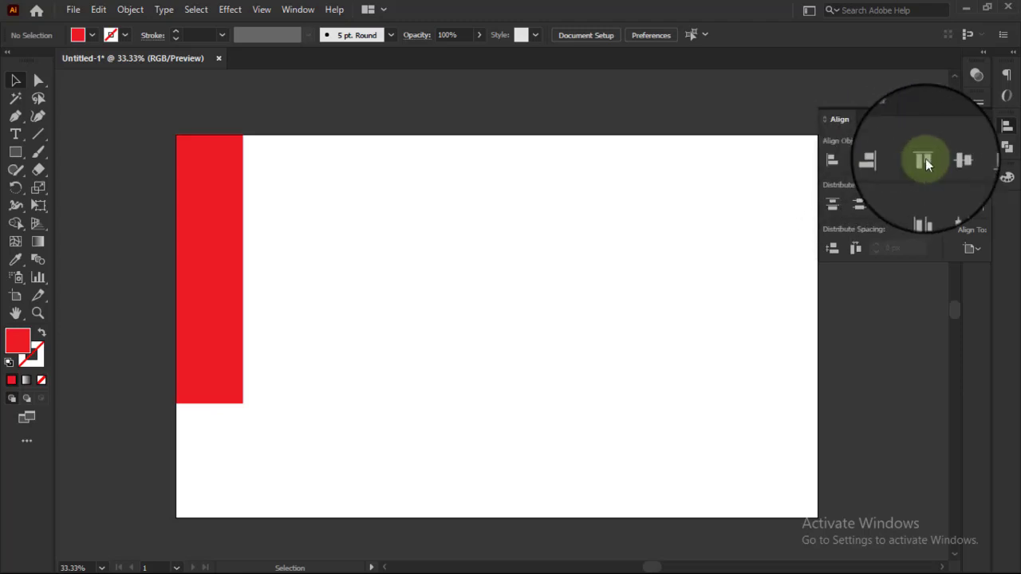
# Step: Align the rectangle to the artboard's right and bottom edges, then deselect it
pyautogui.click(235, 232)
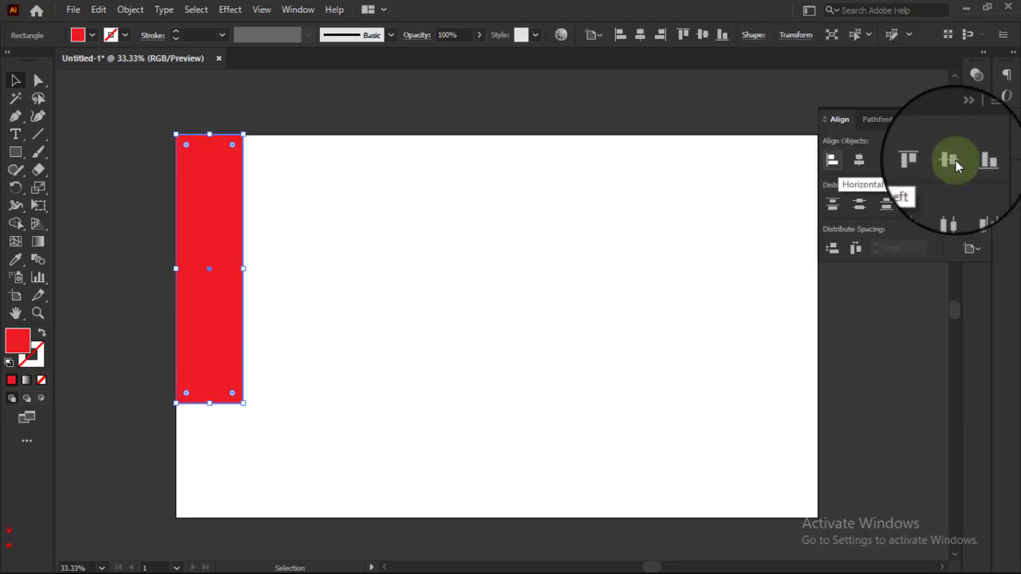
pyautogui.click(365, 279)
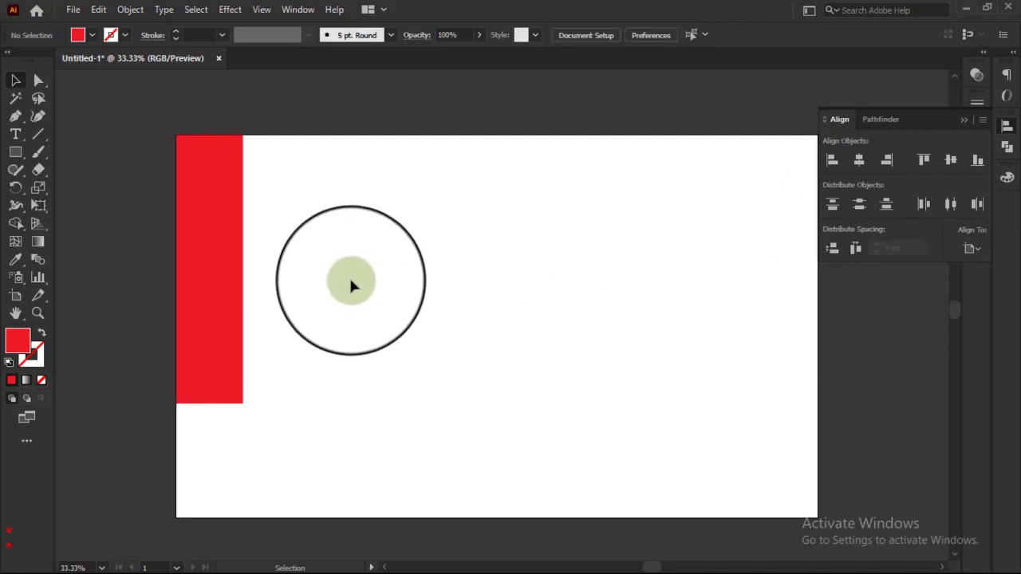
pyautogui.click(226, 249)
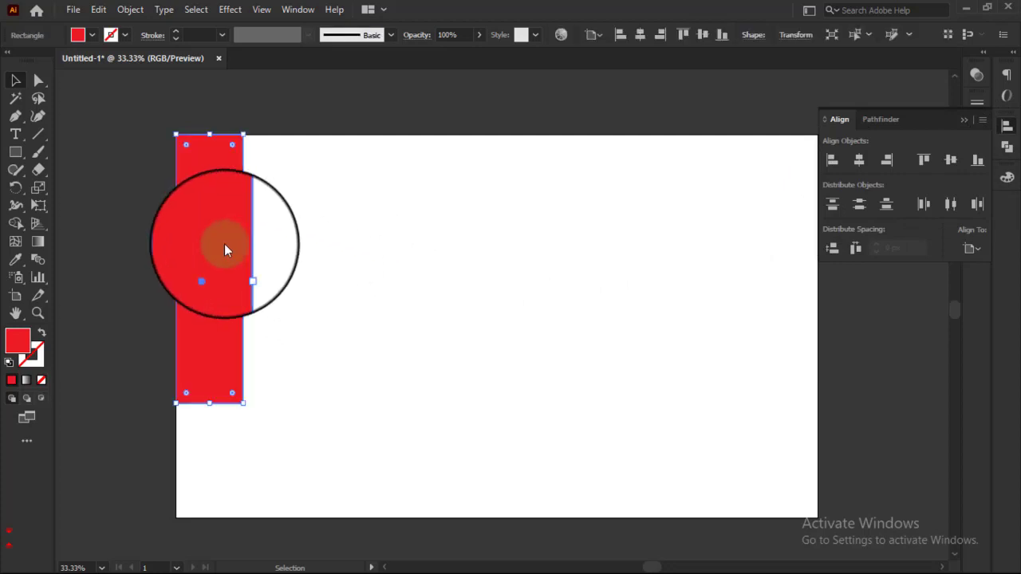
pyautogui.click(894, 159)
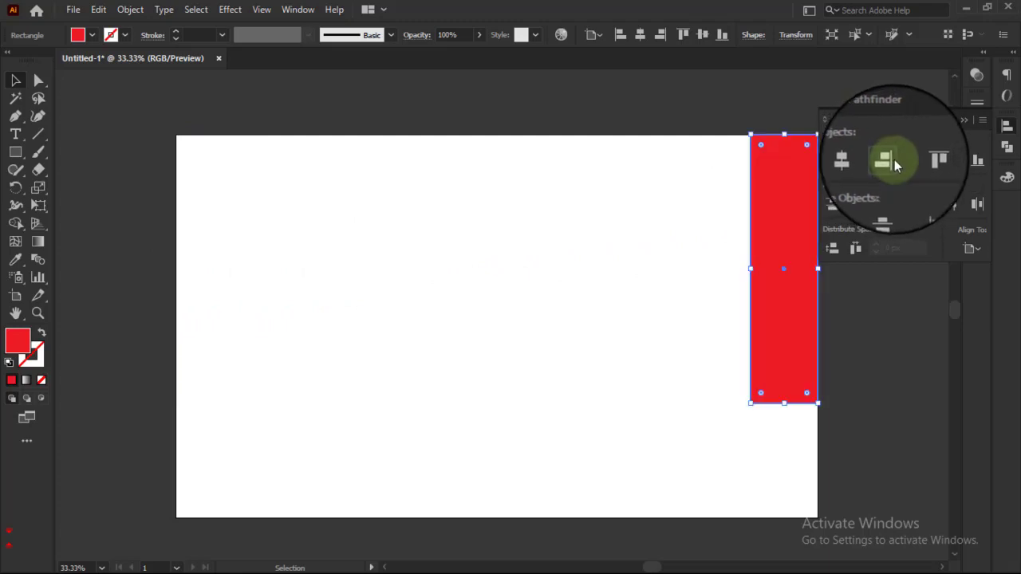
pyautogui.click(978, 162)
pyautogui.click(603, 301)
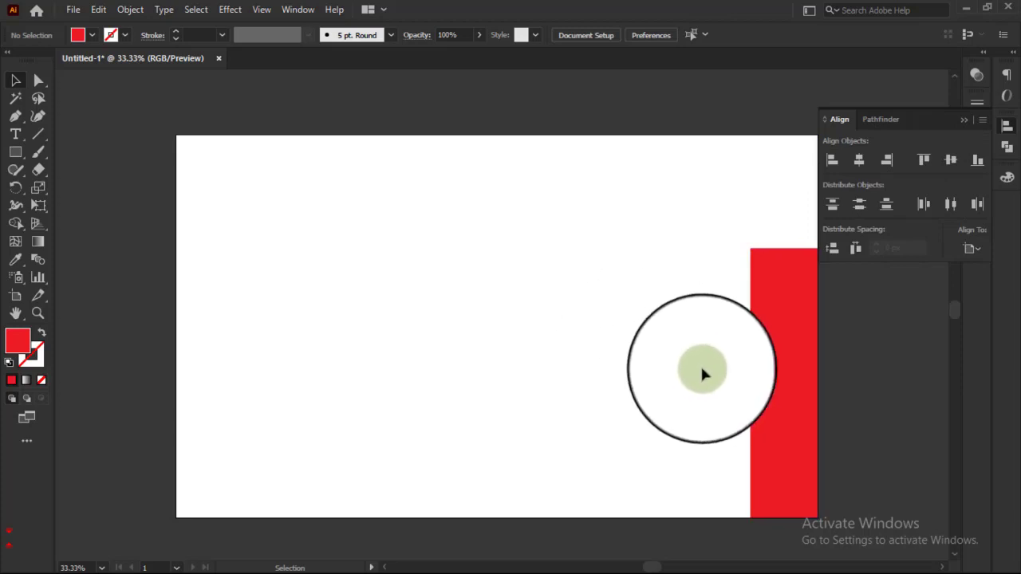
# Step: Center the red rectangle horizontally on the artboard
pyautogui.scroll(-1, 704, 373)
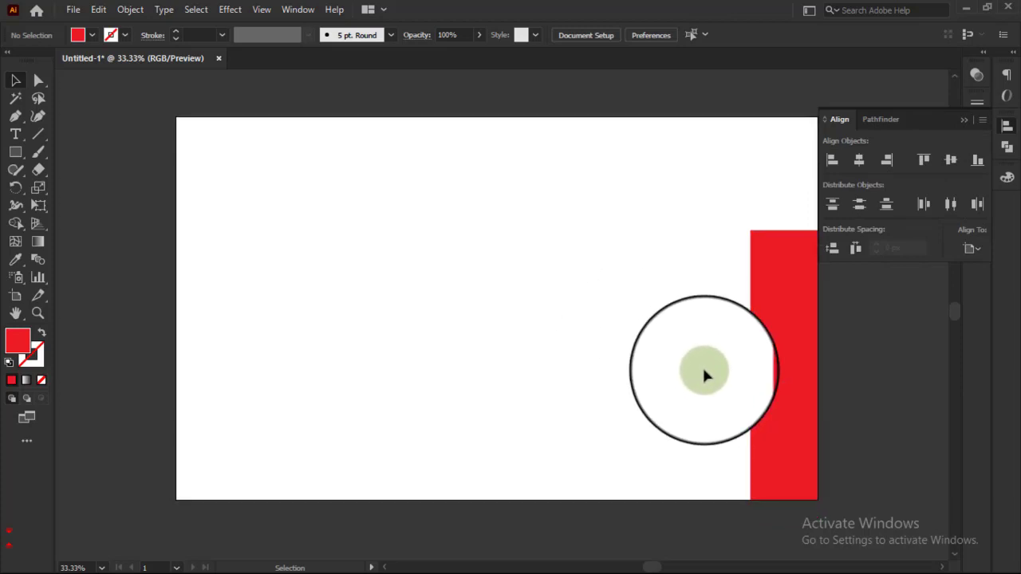
pyautogui.moveTo(640, 324); pyautogui.dragTo(818, 354)
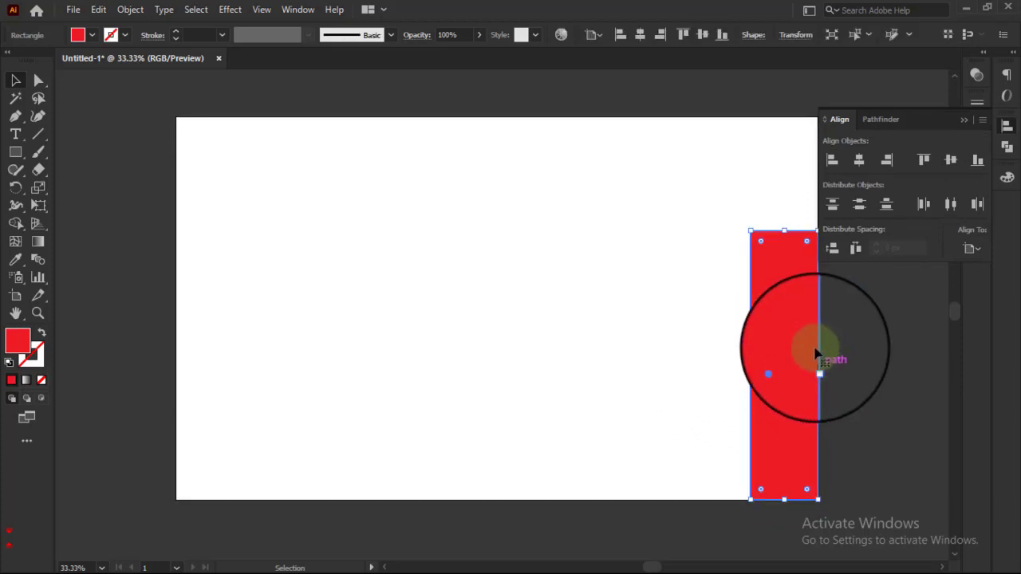
pyautogui.click(858, 162)
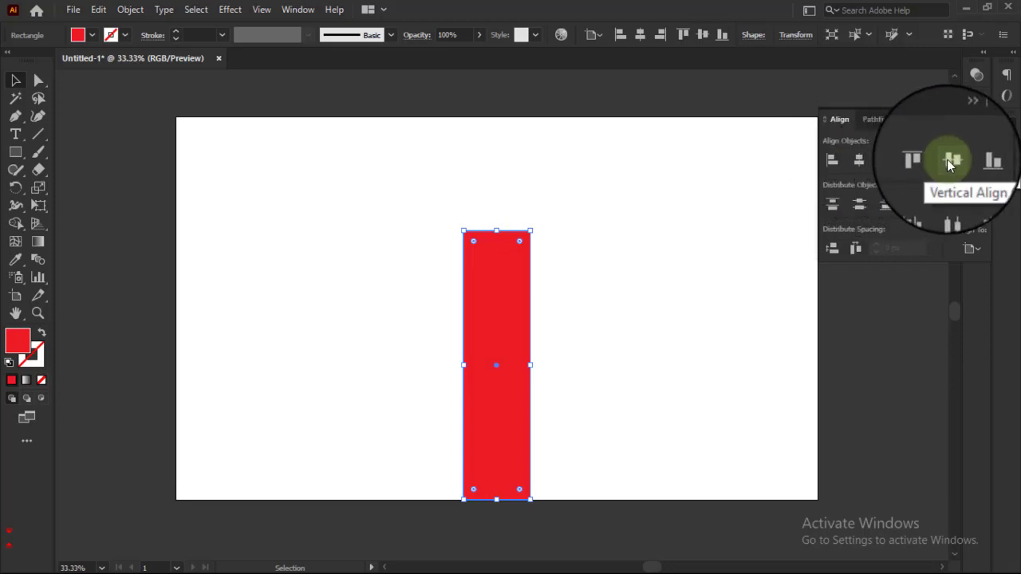
# Step: Center the red rectangle vertically on the artboard, check its selected bounds, and deselect it
pyautogui.click(947, 159)
pyautogui.click(639, 325)
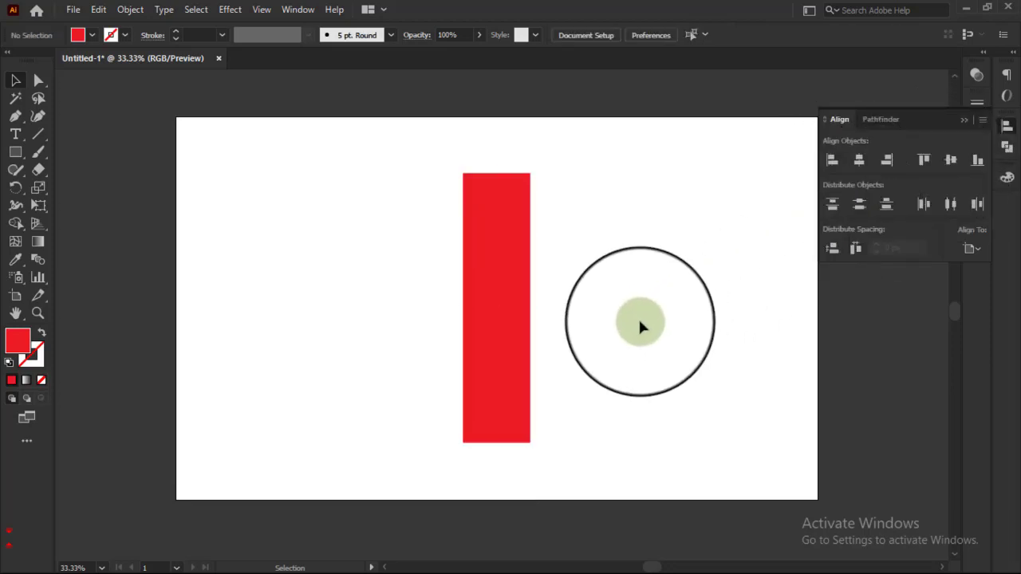
pyautogui.click(496, 288)
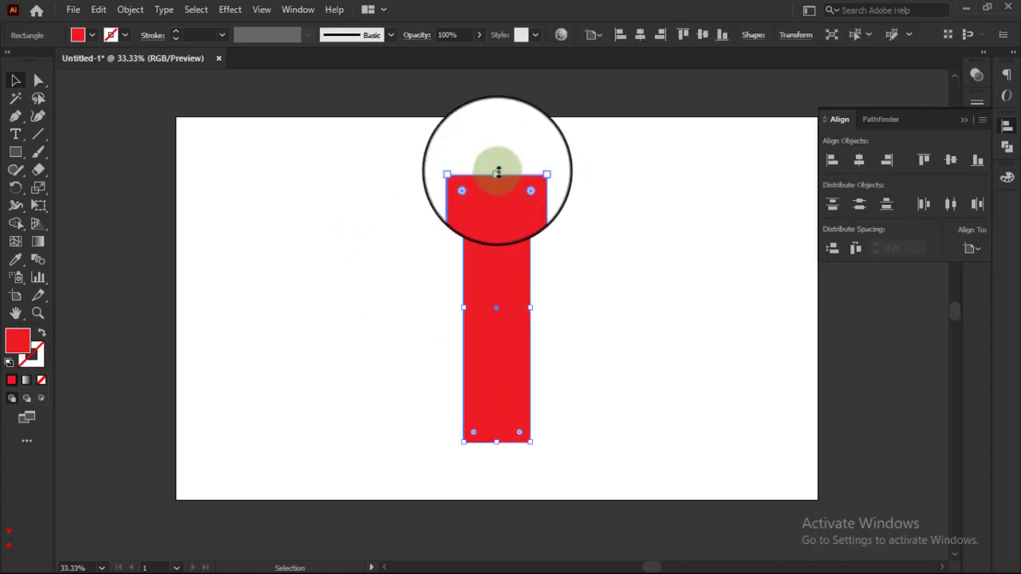
pyautogui.click(692, 229)
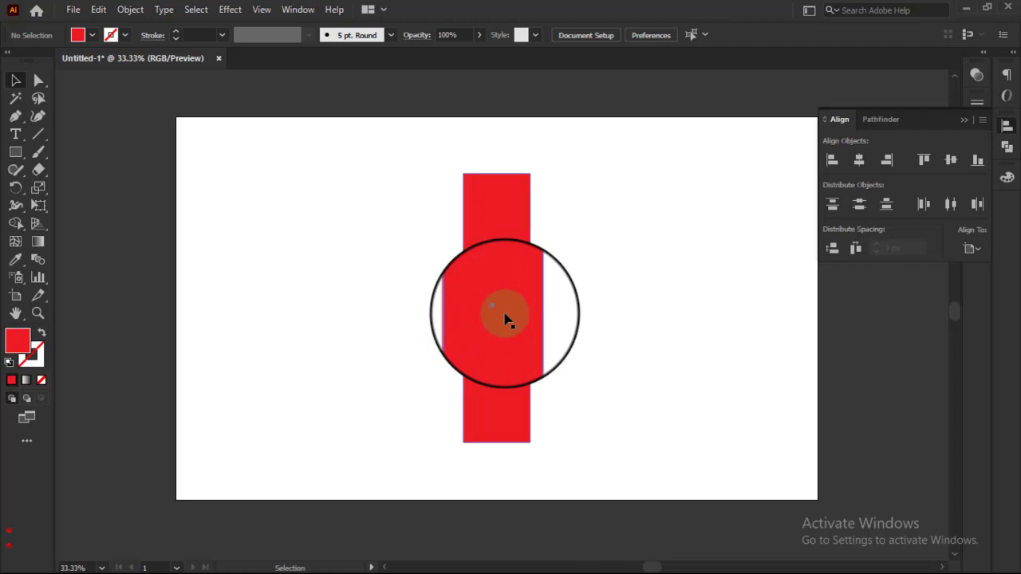
# Step: Duplicate the red rectangle sideways to make a row of three evenly spaced upright rectangles, and deselect them
pyautogui.moveTo(505, 319); pyautogui.dragTo(467, 320)
pyautogui.hotkey('ctrl', 'd')
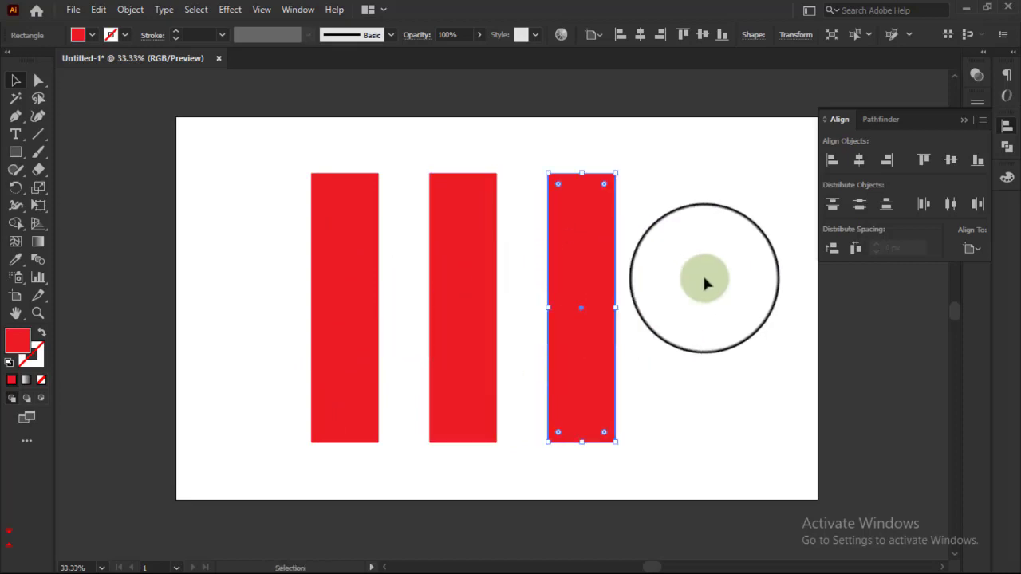
pyautogui.click(706, 282)
# Step: Shorten all three rectangles together from their top edge and move them up toward the artboard's middle
pyautogui.moveTo(269, 150); pyautogui.dragTo(631, 235)
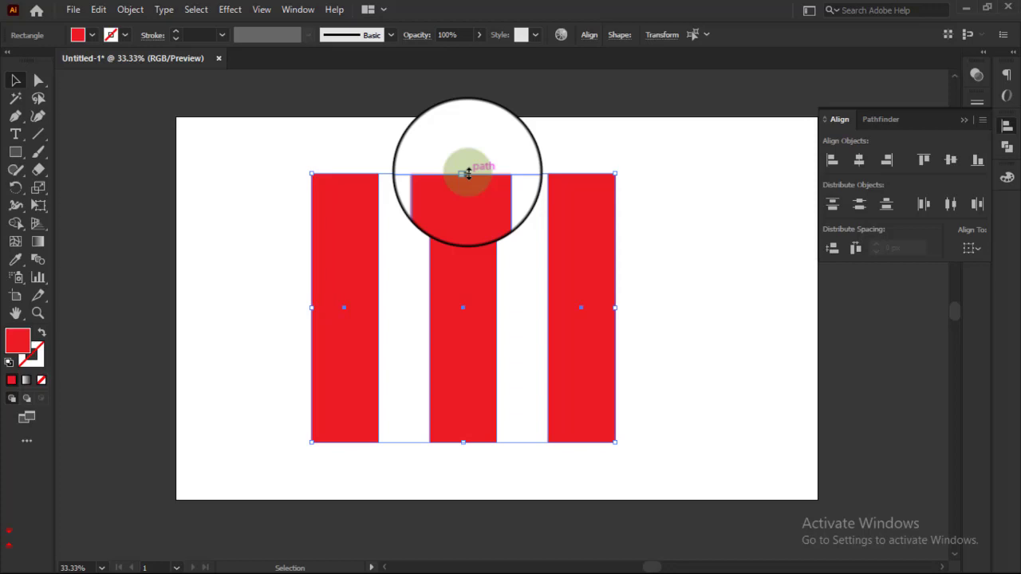
pyautogui.moveTo(469, 173); pyautogui.dragTo(469, 292)
pyautogui.moveTo(484, 368); pyautogui.dragTo(482, 303)
pyautogui.click(655, 309)
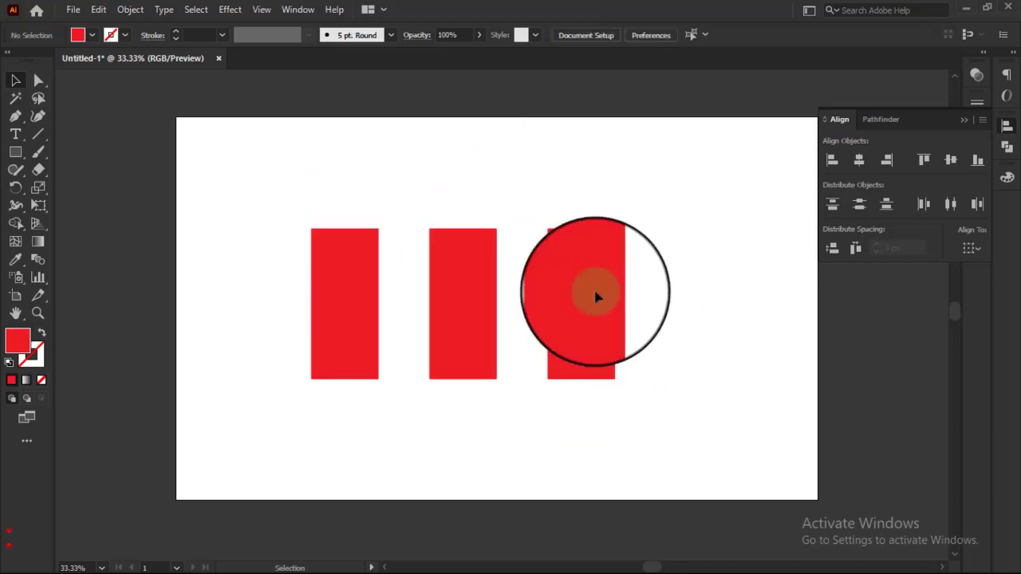
# Step: Scatter the three rectangles to different heights and uneven horizontal gaps across the artboard
pyautogui.click(590, 326)
pyautogui.moveTo(593, 319); pyautogui.dragTo(673, 303)
pyautogui.moveTo(461, 329); pyautogui.dragTo(444, 256)
pyautogui.moveTo(347, 303); pyautogui.dragTo(335, 328)
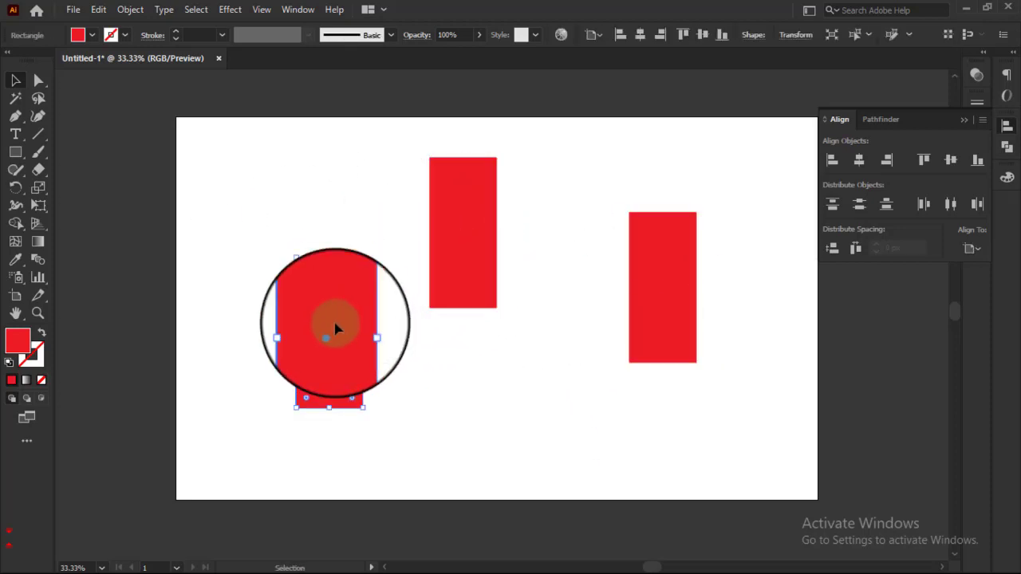
pyautogui.press('F8')
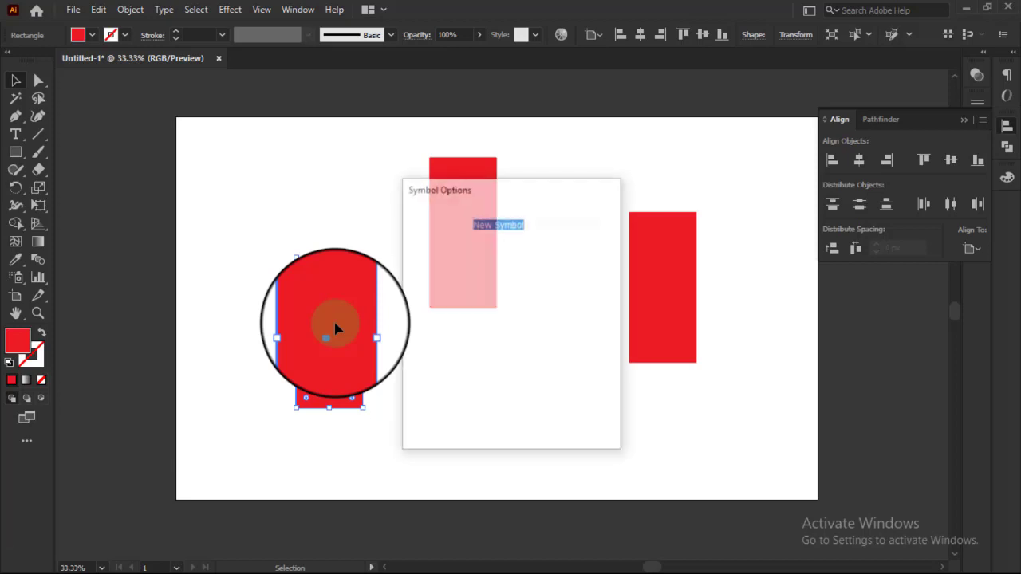
pyautogui.press('Return')
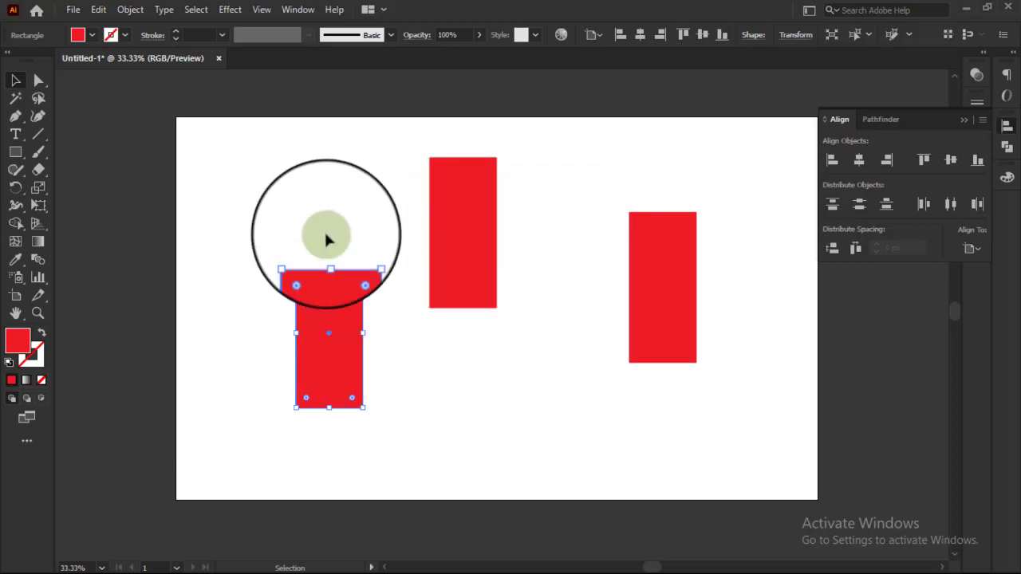
# Step: Align the top edges of the three scattered rectangles with each other and deselect them
pyautogui.moveTo(273, 194); pyautogui.dragTo(698, 341)
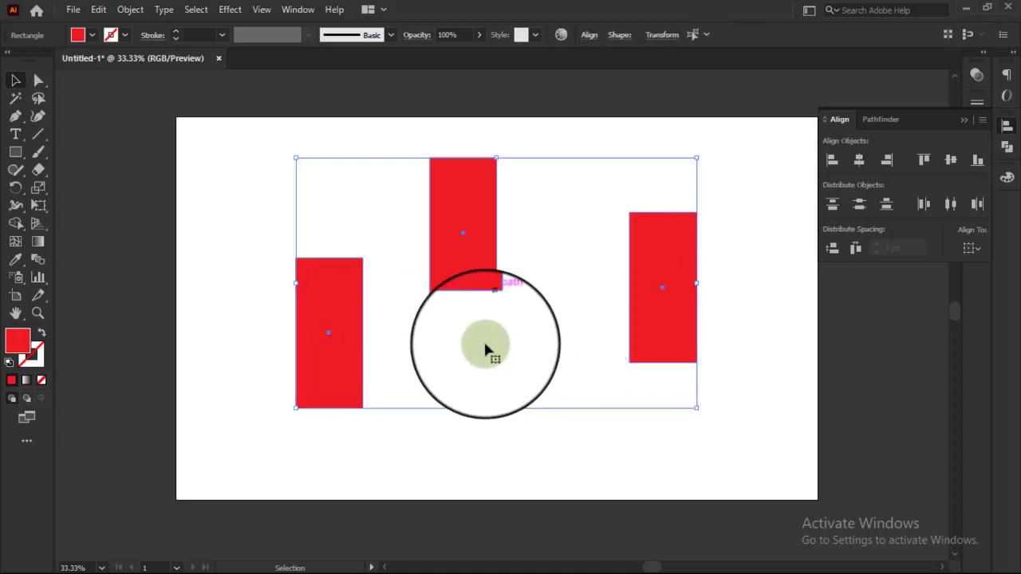
pyautogui.click(924, 161)
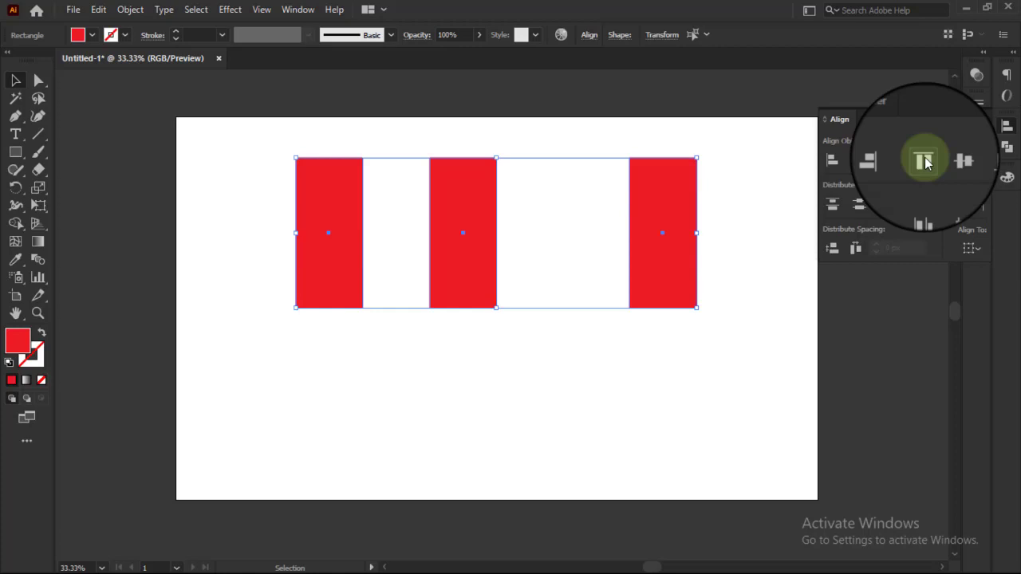
pyautogui.click(586, 343)
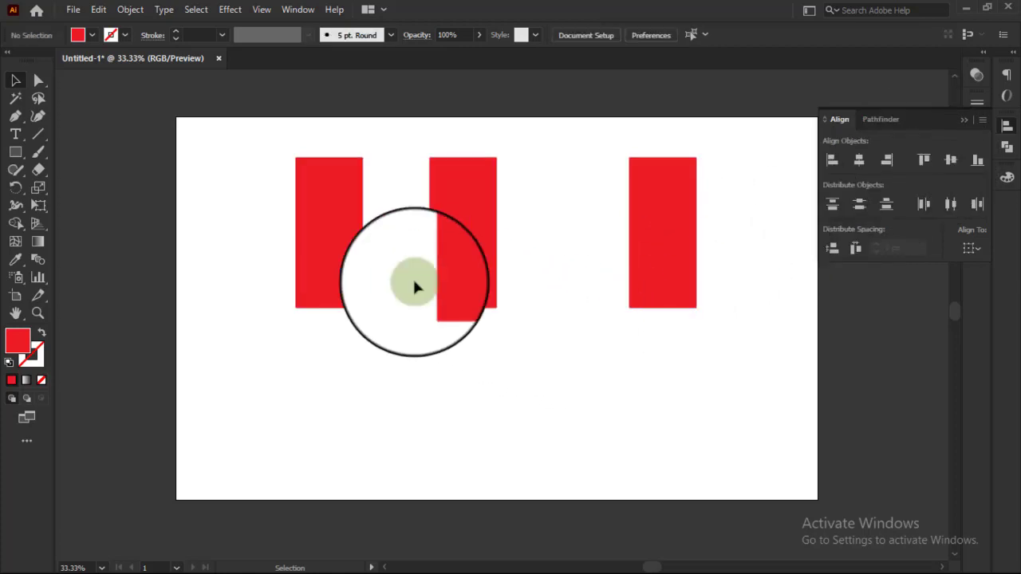
# Step: Distribute the three top-aligned rectangles horizontally by their centers and deselect them
pyautogui.moveTo(246, 231); pyautogui.dragTo(768, 237)
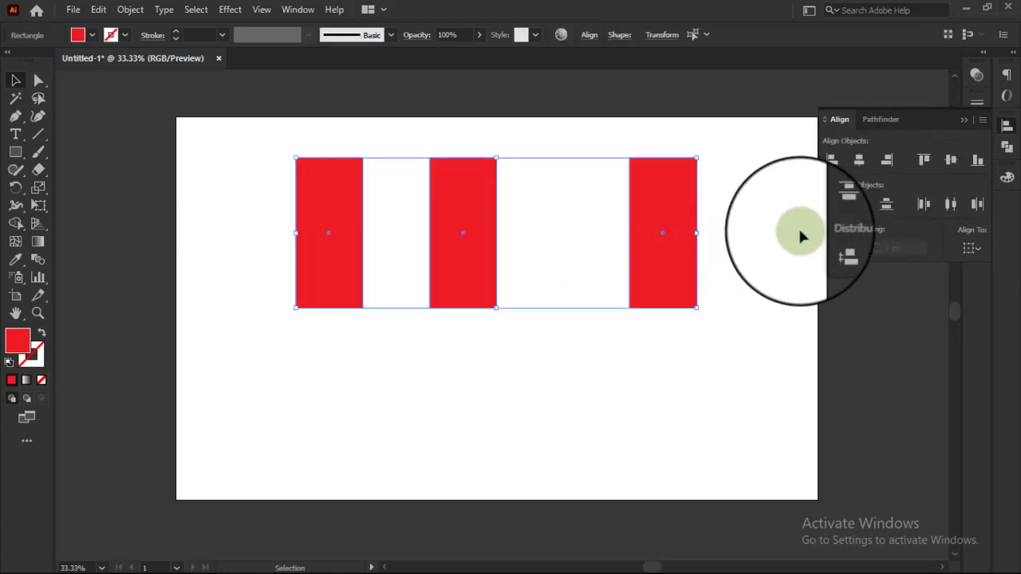
pyautogui.click(952, 208)
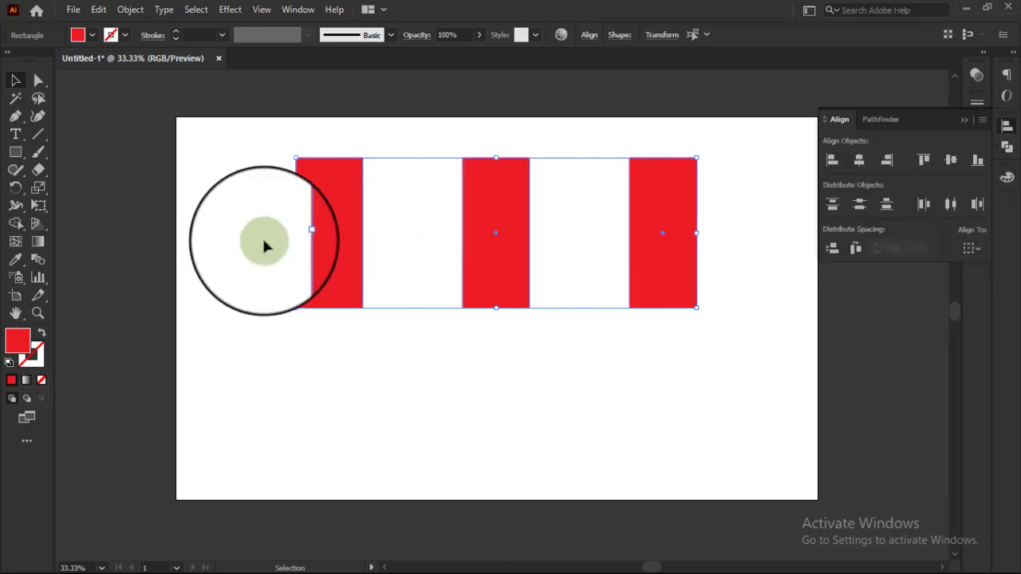
pyautogui.click(261, 236)
pyautogui.moveTo(244, 223); pyautogui.dragTo(723, 278)
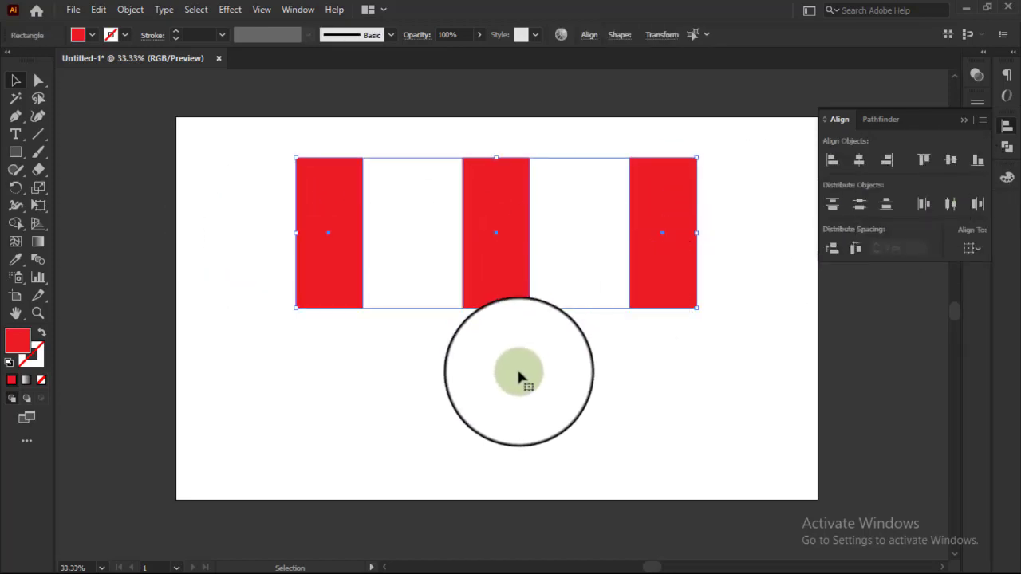
pyautogui.click(492, 388)
pyautogui.scroll(1, 490, 379)
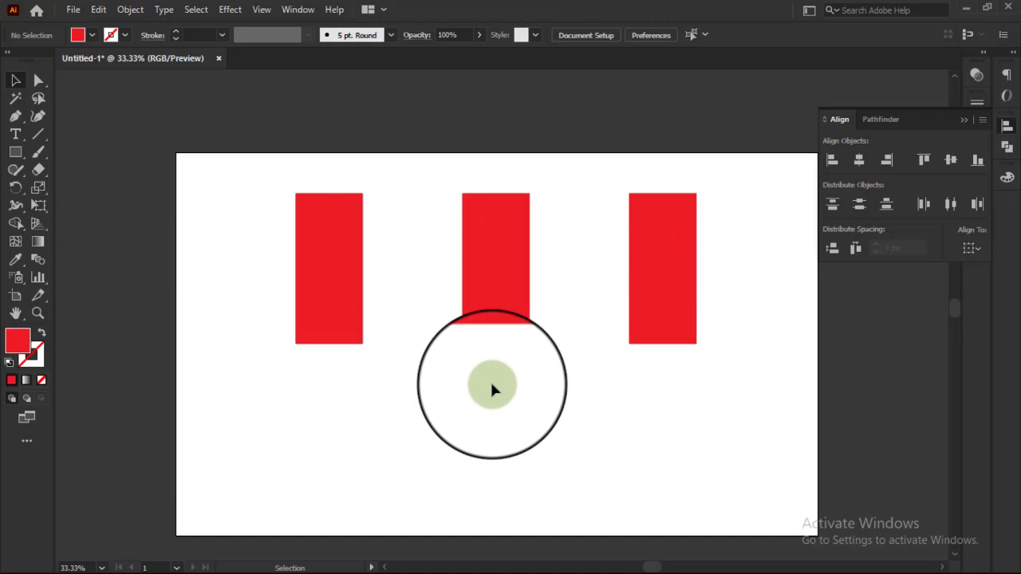
pyautogui.scroll(-2, 338, 306)
pyautogui.scroll(1, 337, 306)
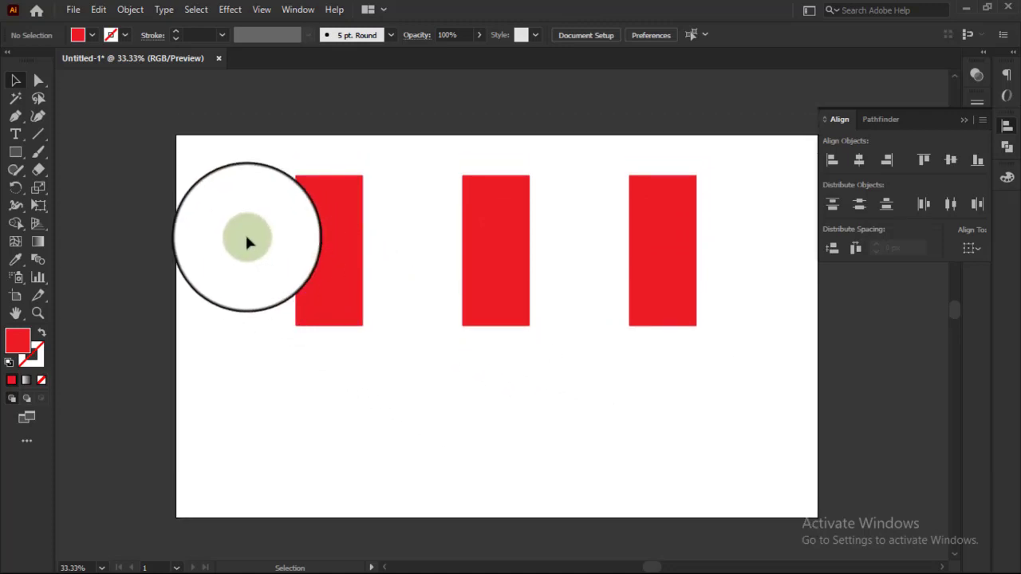
# Step: Shorten the three rectangles together from their top edge into small, wider-than-tall blocks, and deselect them
pyautogui.moveTo(343, 243); pyautogui.dragTo(717, 262)
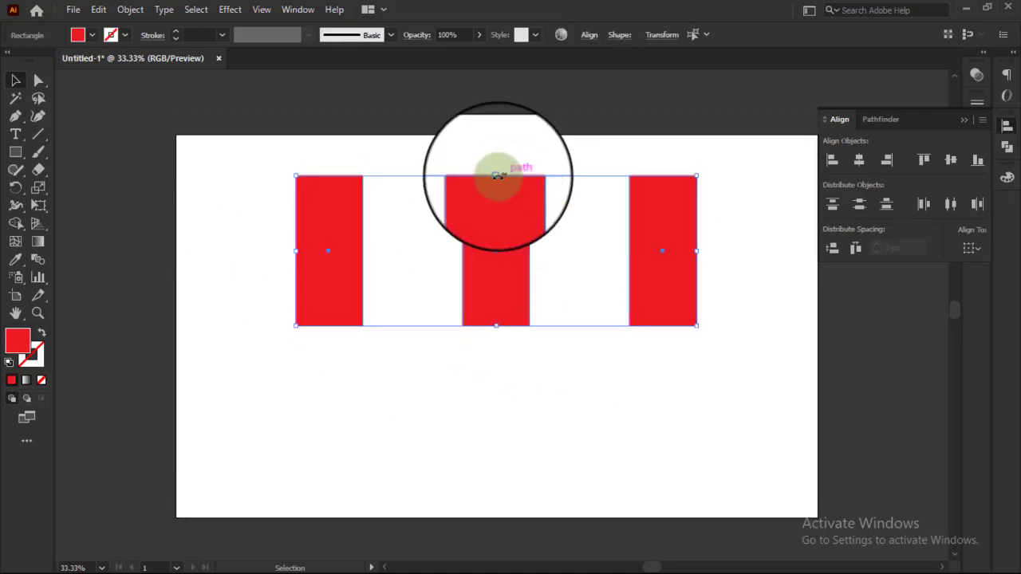
pyautogui.moveTo(496, 175); pyautogui.dragTo(520, 272)
pyautogui.click(639, 369)
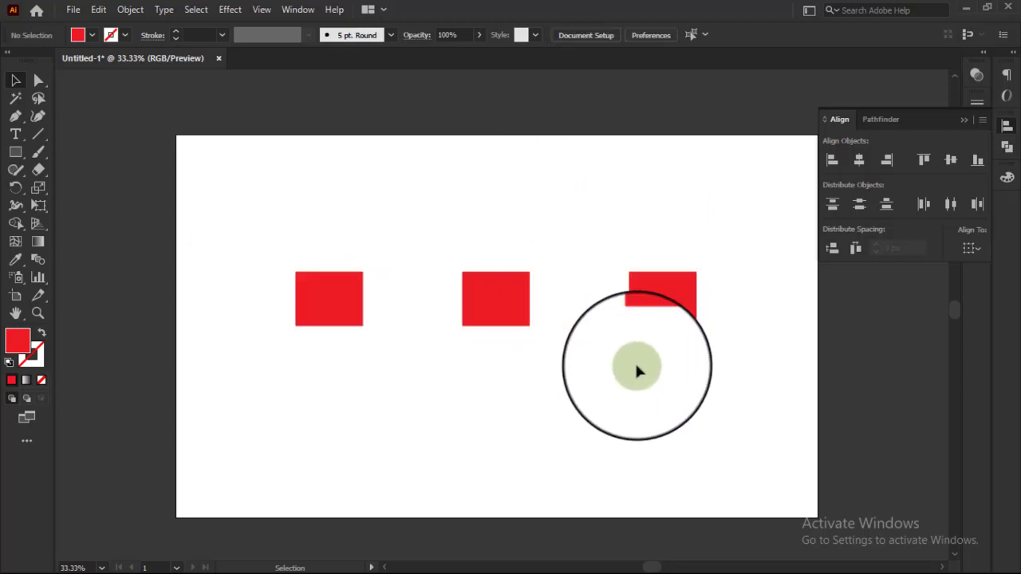
# Step: Move the three small rectangles into a diagonal arrangement from the artboard's lower left to its upper right
pyautogui.moveTo(657, 287); pyautogui.dragTo(605, 191)
pyautogui.moveTo(514, 277); pyautogui.dragTo(515, 316)
pyautogui.moveTo(314, 303); pyautogui.dragTo(351, 457)
pyautogui.scroll(-1, 351, 457)
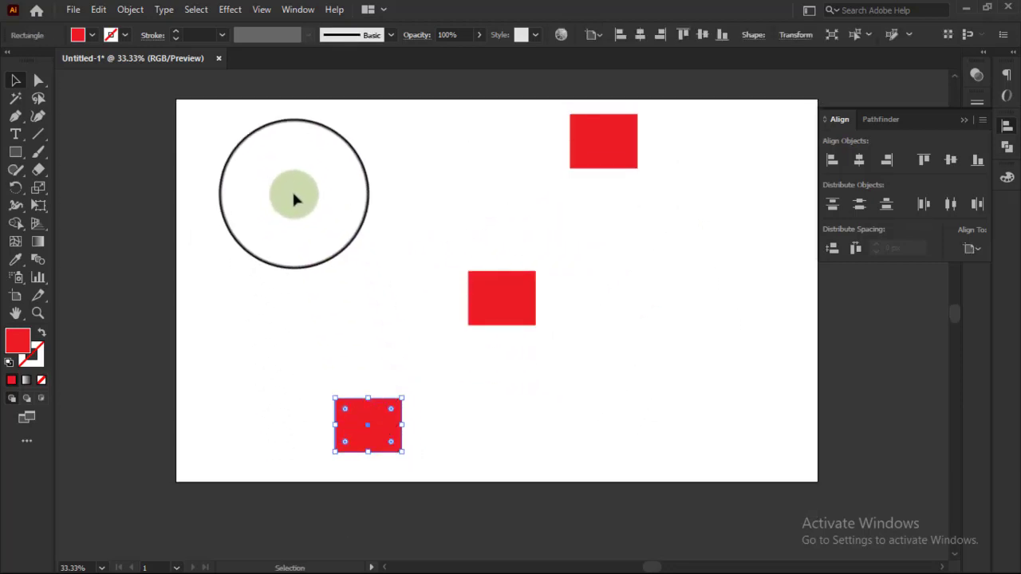
# Step: Align the three diagonal rectangles by their horizontal centers to form a single column, and deselect them
pyautogui.moveTo(272, 98); pyautogui.dragTo(684, 452)
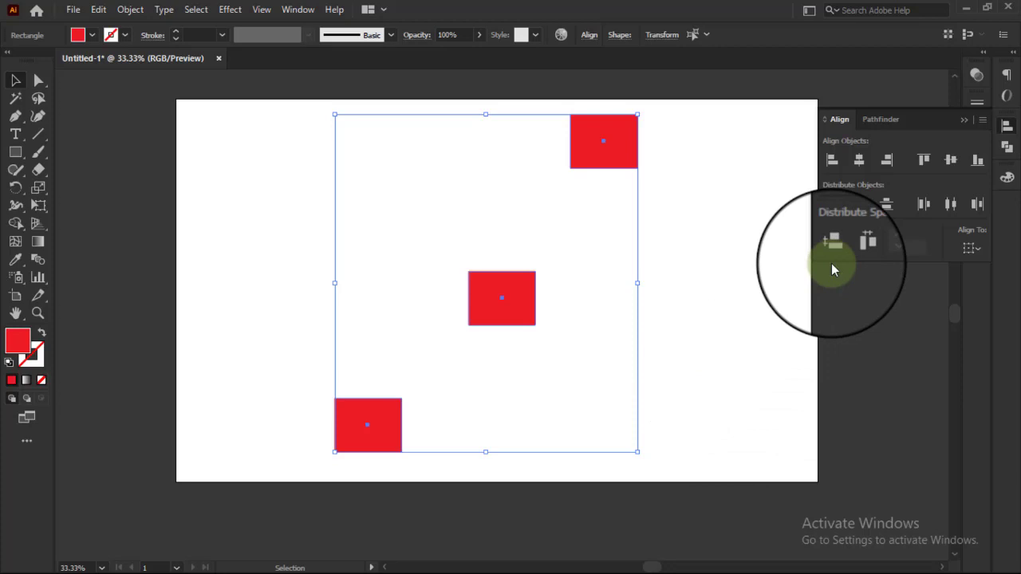
pyautogui.click(859, 163)
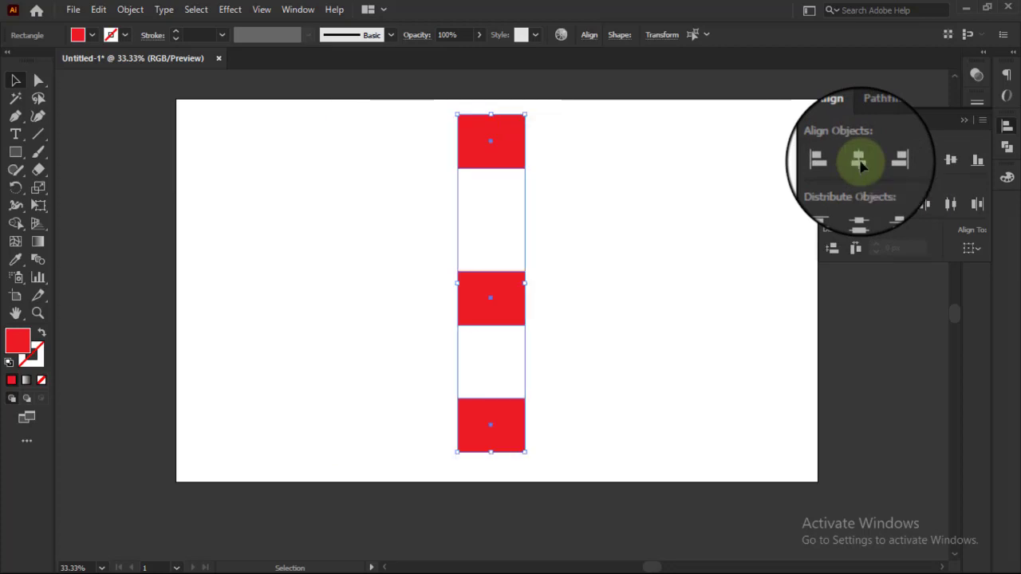
pyautogui.click(394, 182)
pyautogui.moveTo(406, 114); pyautogui.dragTo(526, 422)
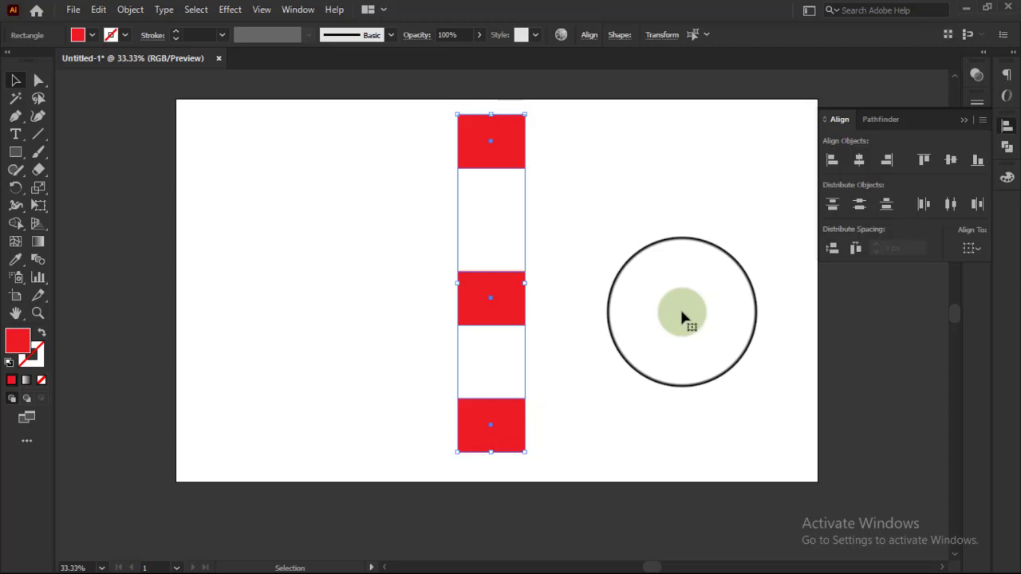
pyautogui.click(673, 308)
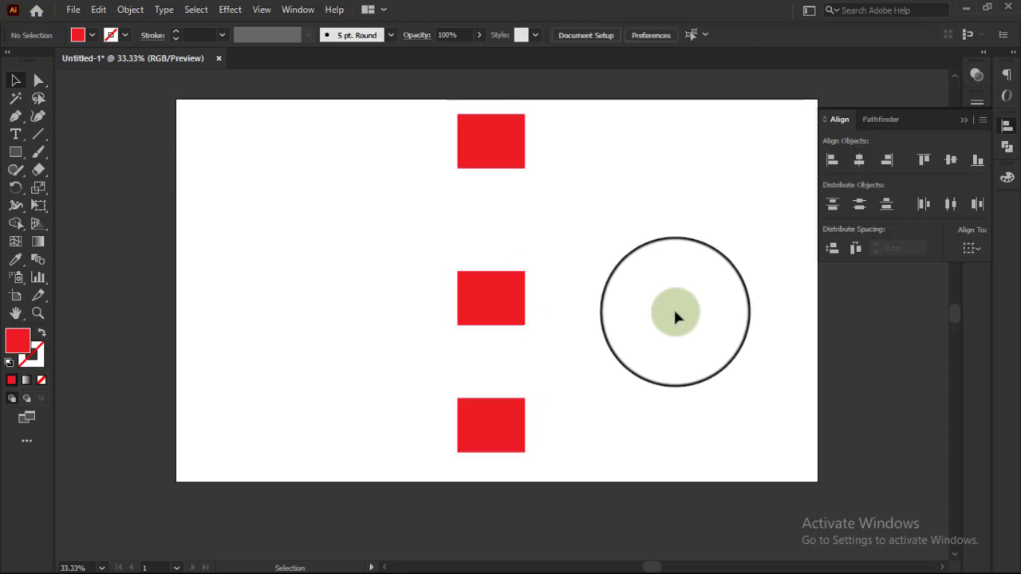
# Step: Shift the column's middle rectangle down slightly and distribute the three rectangles vertically by their centers
pyautogui.moveTo(501, 308); pyautogui.dragTo(496, 323)
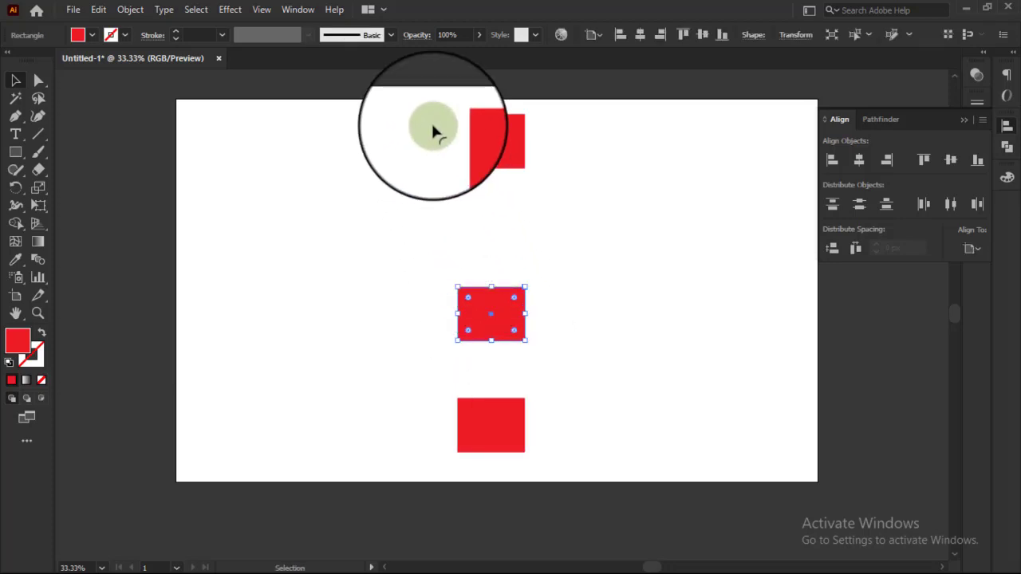
pyautogui.moveTo(436, 102); pyautogui.dragTo(528, 456)
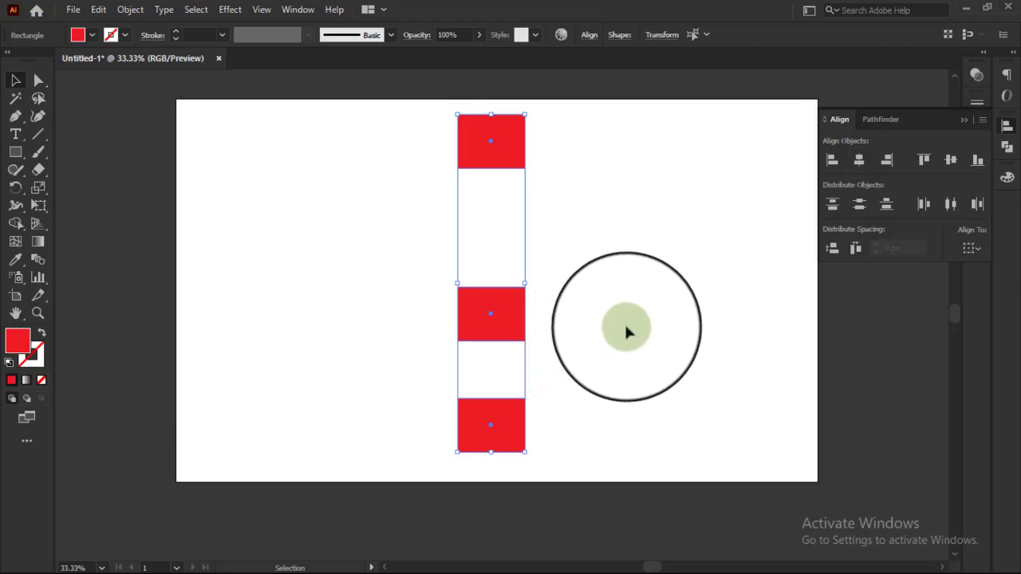
pyautogui.click(861, 207)
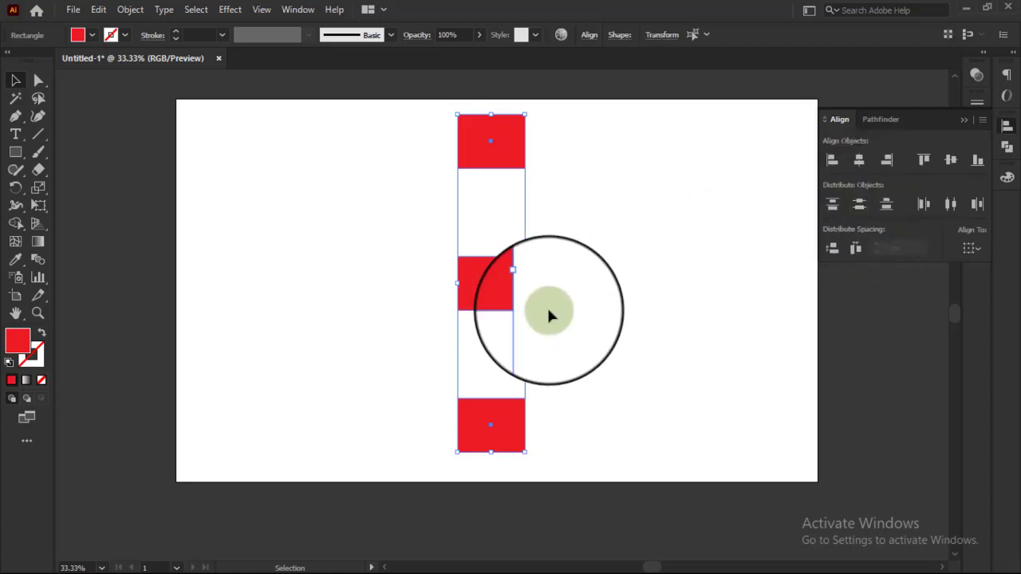
pyautogui.click(599, 311)
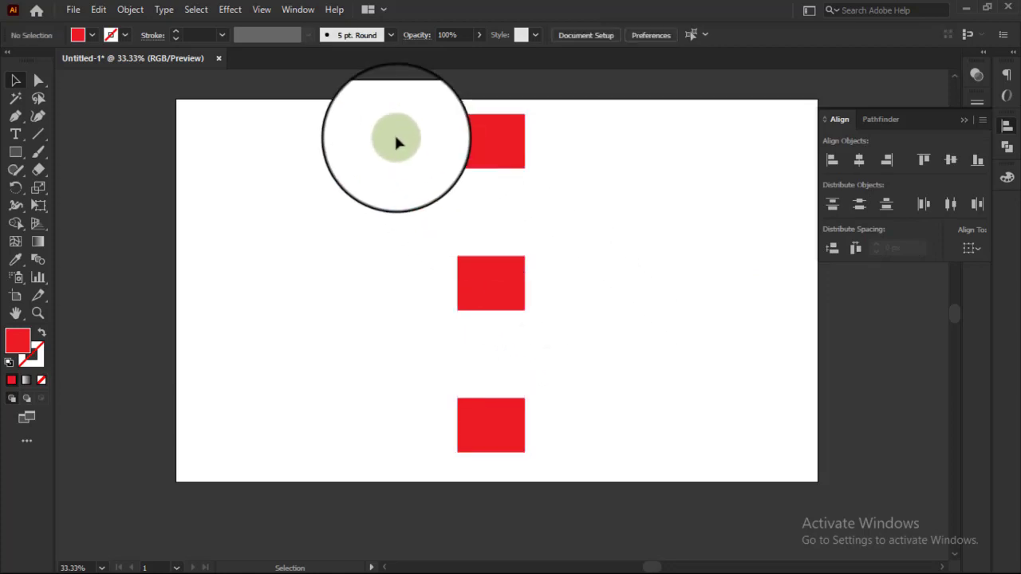
pyautogui.moveTo(396, 142); pyautogui.dragTo(602, 418)
pyautogui.click(647, 411)
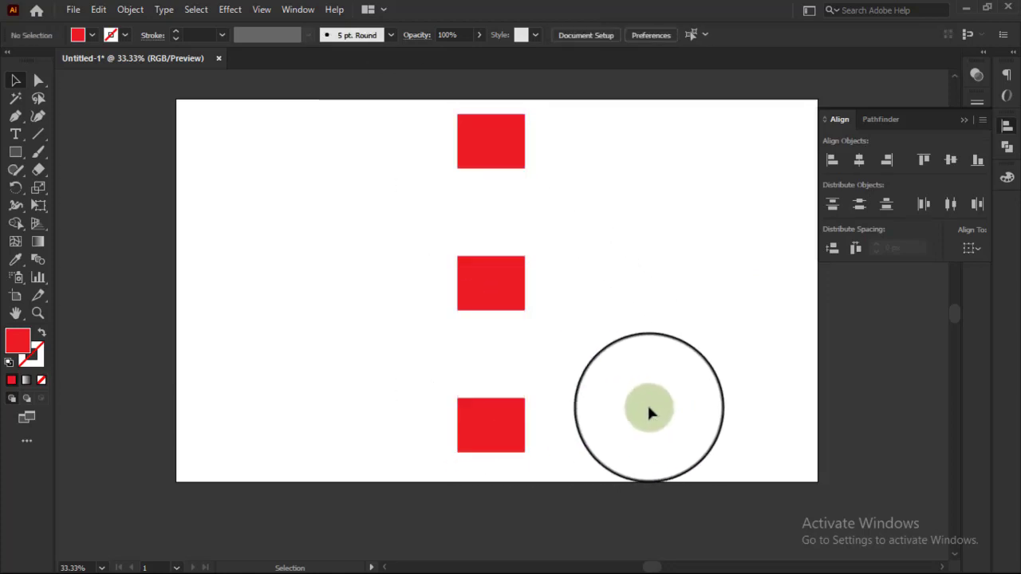
# Step: Examine the Align To options with the three stacked rectangles selected, leaving the setting as it is, and deselect them
pyautogui.scroll(2, 647, 411)
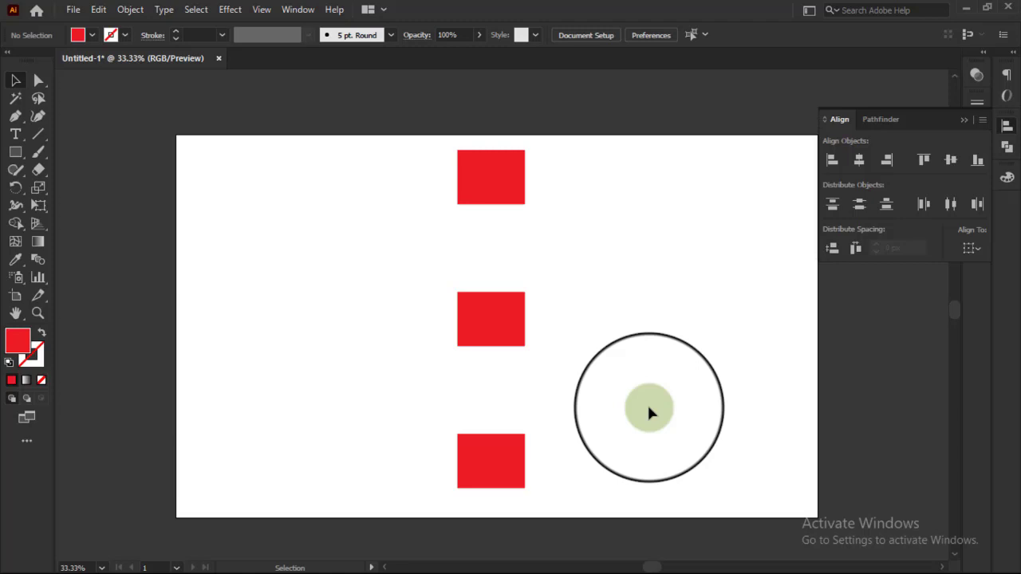
pyautogui.scroll(-1, 558, 303)
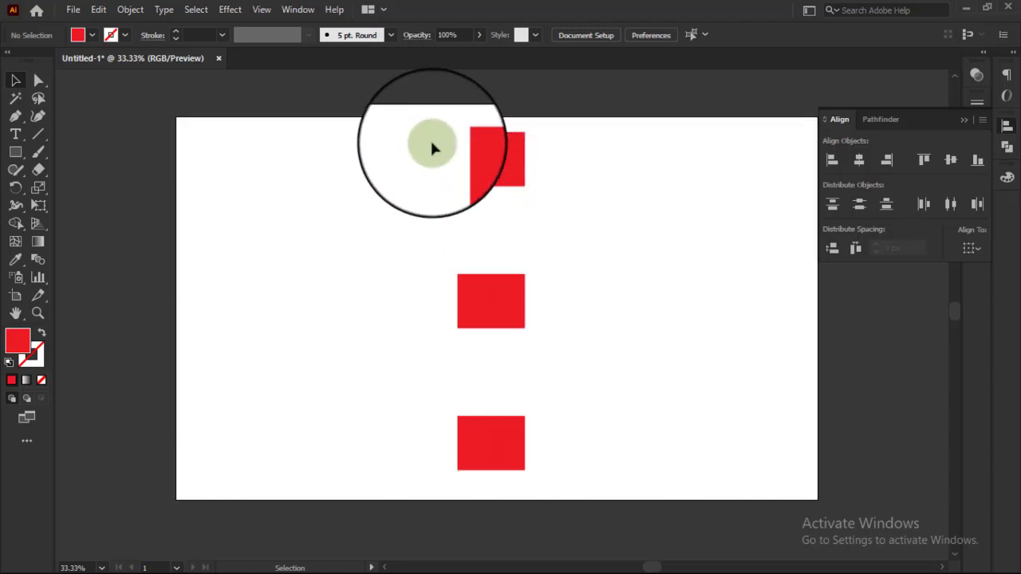
pyautogui.moveTo(424, 133); pyautogui.dragTo(524, 458)
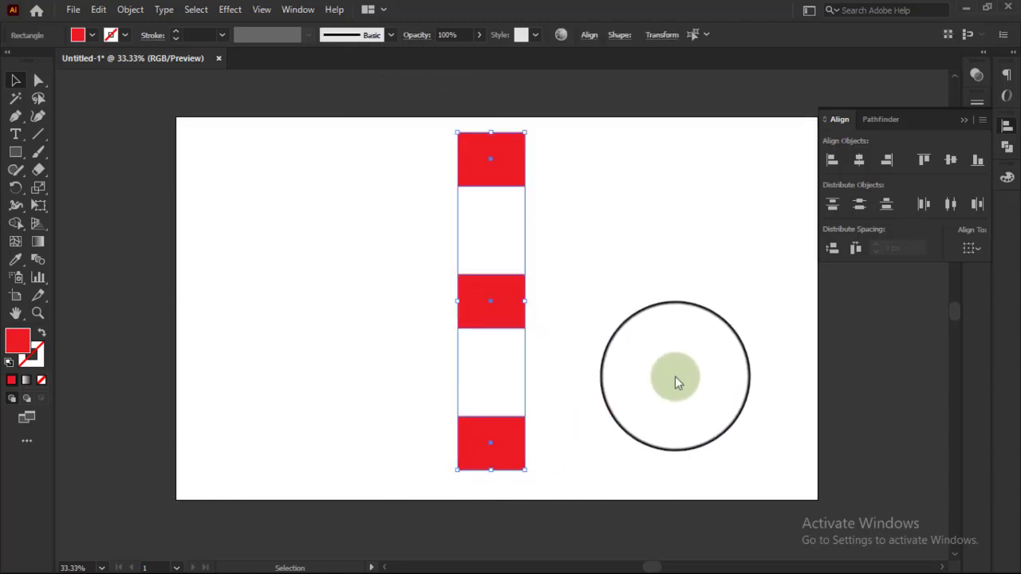
pyautogui.click(980, 249)
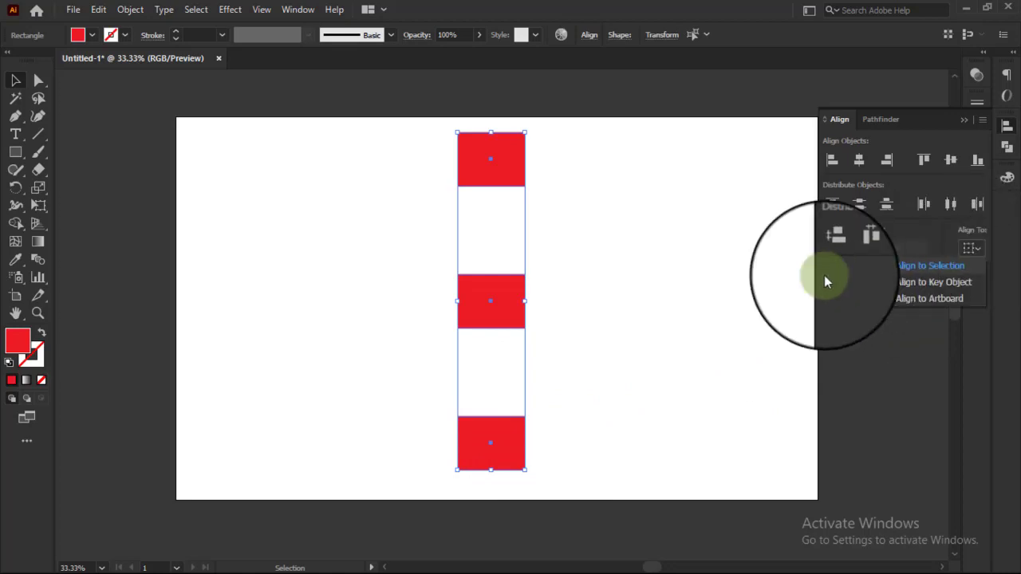
pyautogui.click(666, 302)
pyautogui.click(666, 302)
# Step: Set the stacked rectangles to align to the artboard, distribute all three vertically by their centers, and deselect them
pyautogui.scroll(1, 666, 302)
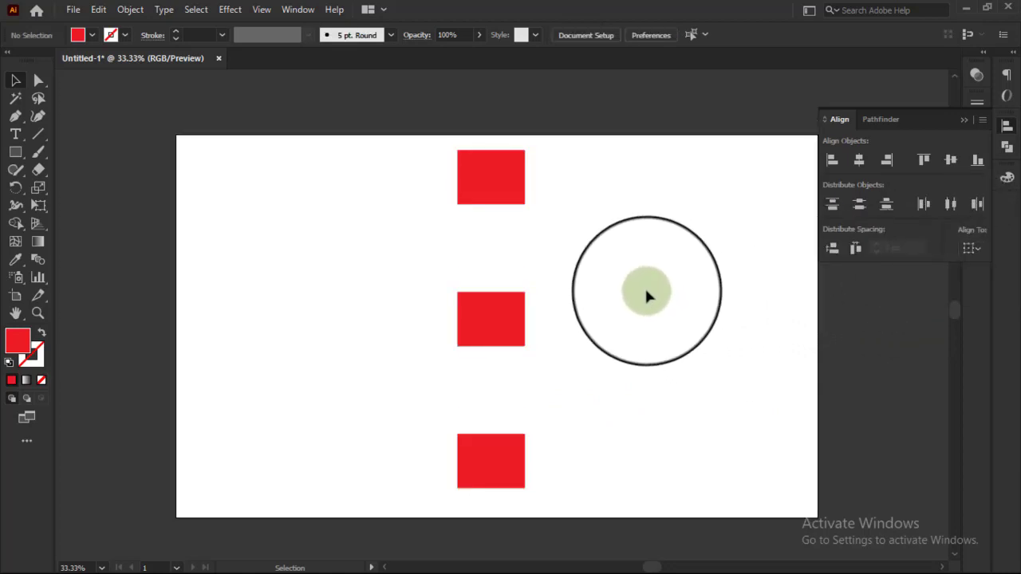
pyautogui.moveTo(417, 167); pyautogui.dragTo(526, 487)
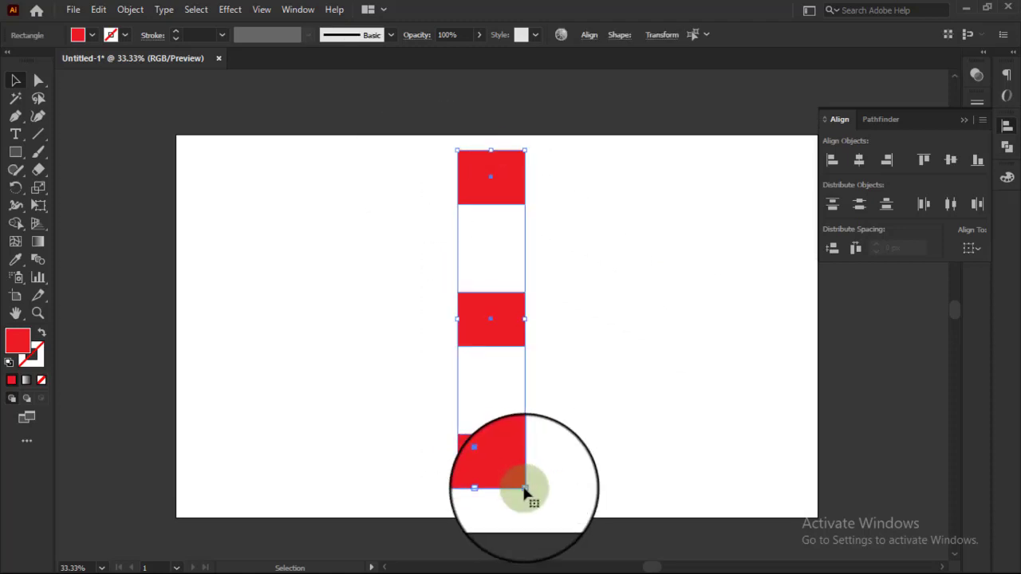
pyautogui.click(972, 248)
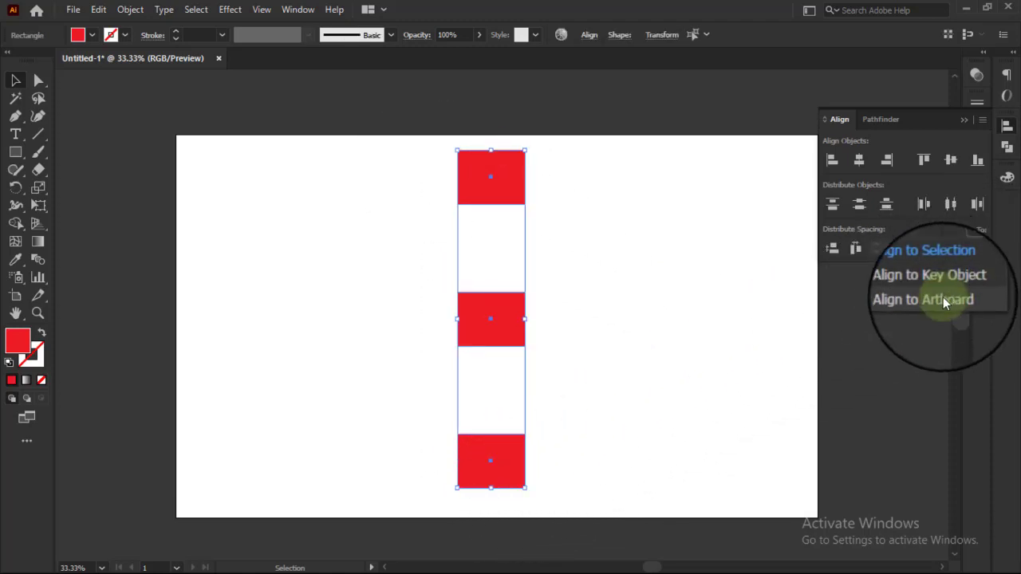
pyautogui.click(943, 300)
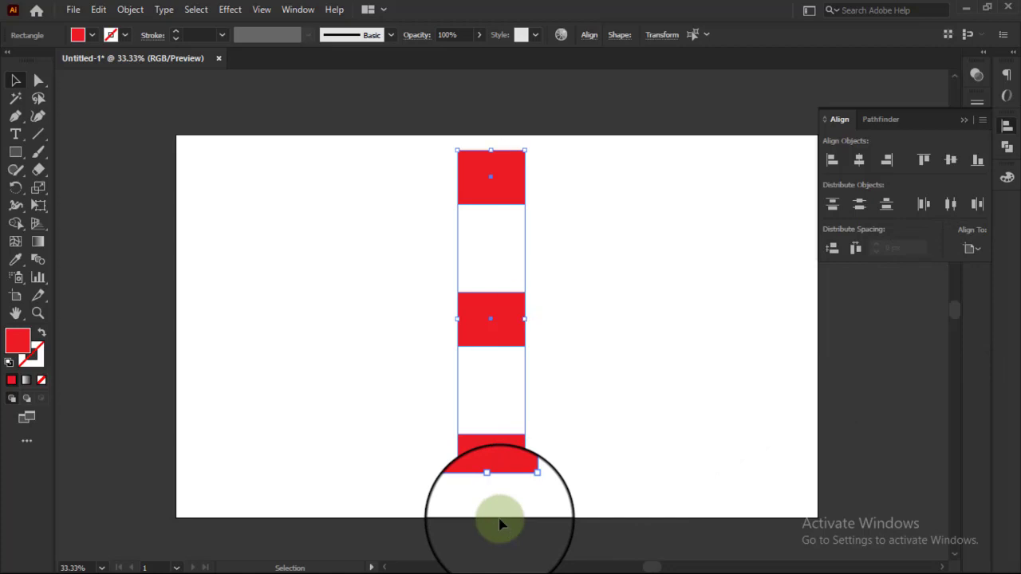
pyautogui.click(973, 246)
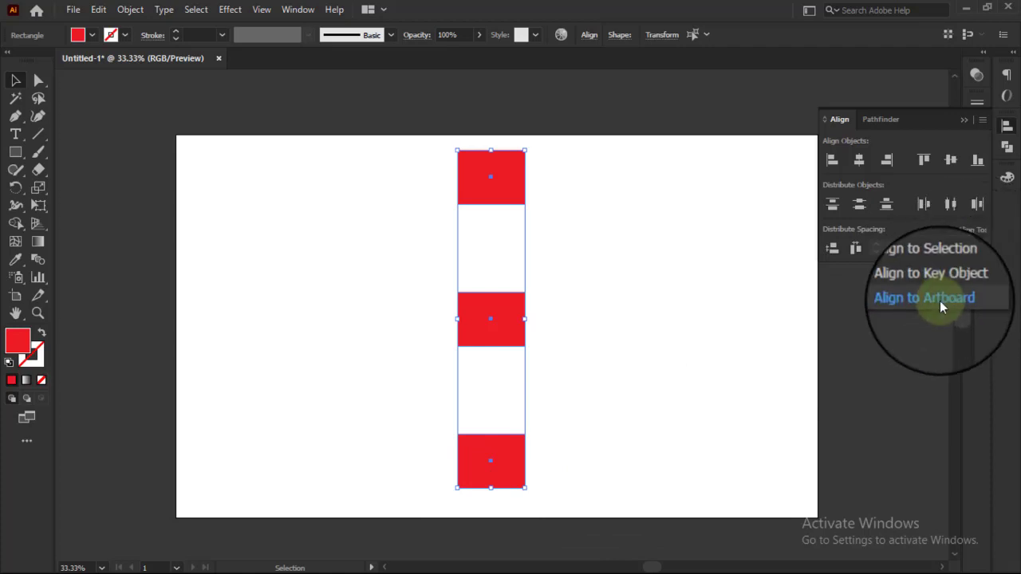
pyautogui.click(939, 300)
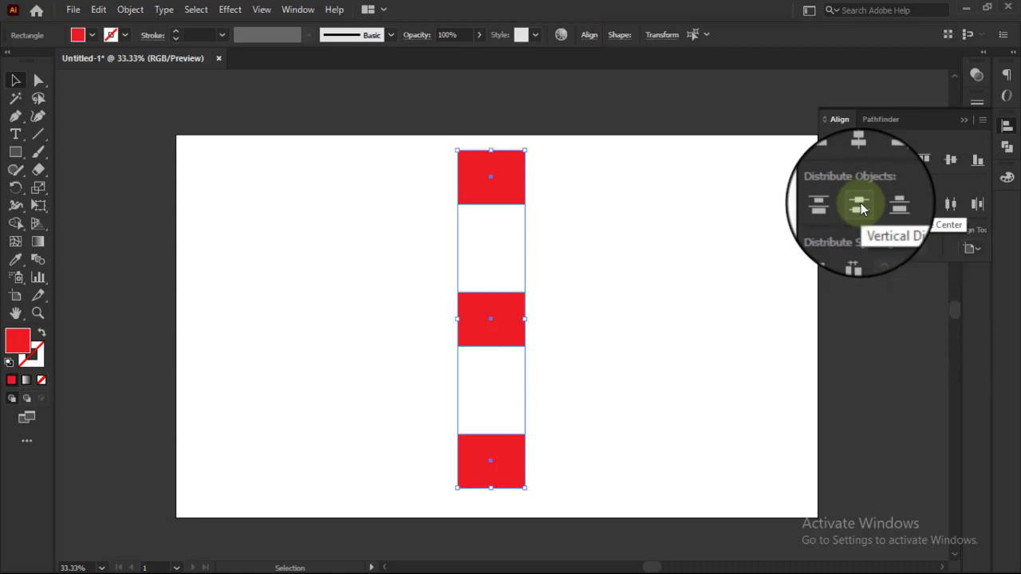
pyautogui.click(859, 205)
pyautogui.click(411, 229)
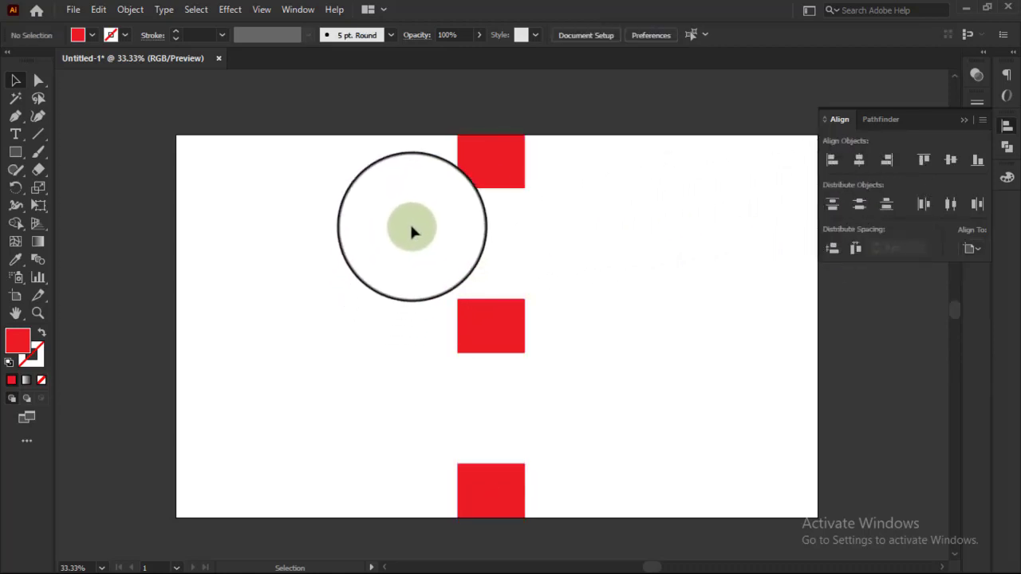
# Step: Raise the column's lowest rectangle and distribute the three rectangles vertically by their centers using Align to Selection
pyautogui.moveTo(431, 119); pyautogui.dragTo(569, 536)
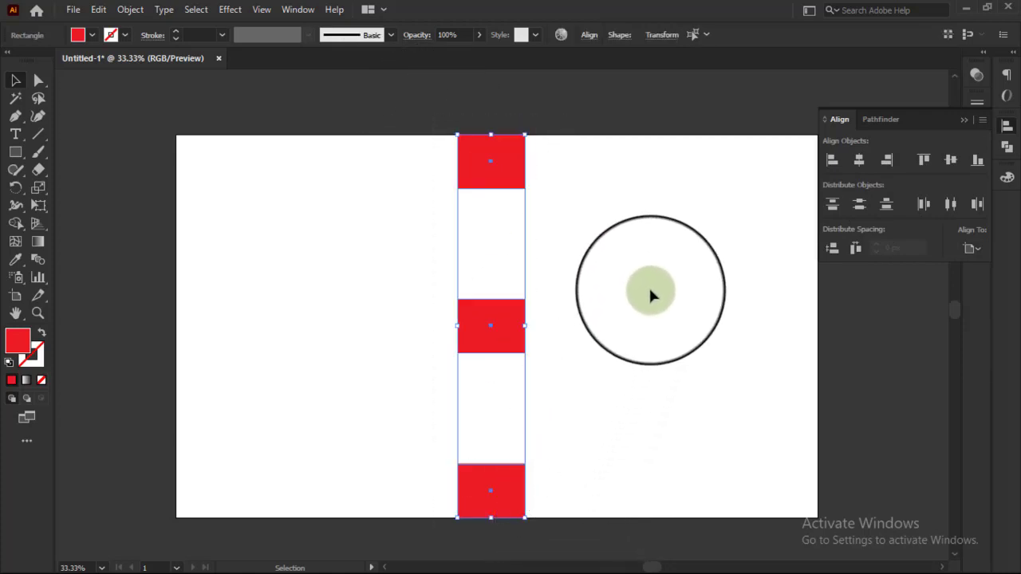
pyautogui.click(648, 291)
pyautogui.moveTo(490, 491); pyautogui.dragTo(490, 434)
pyautogui.moveTo(404, 160); pyautogui.dragTo(504, 467)
pyautogui.click(972, 248)
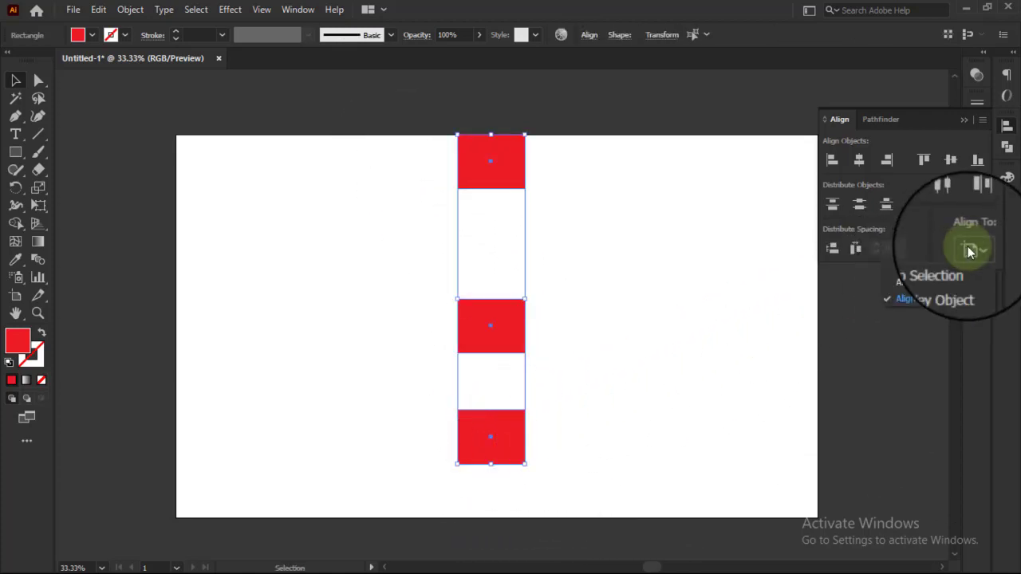
pyautogui.click(927, 267)
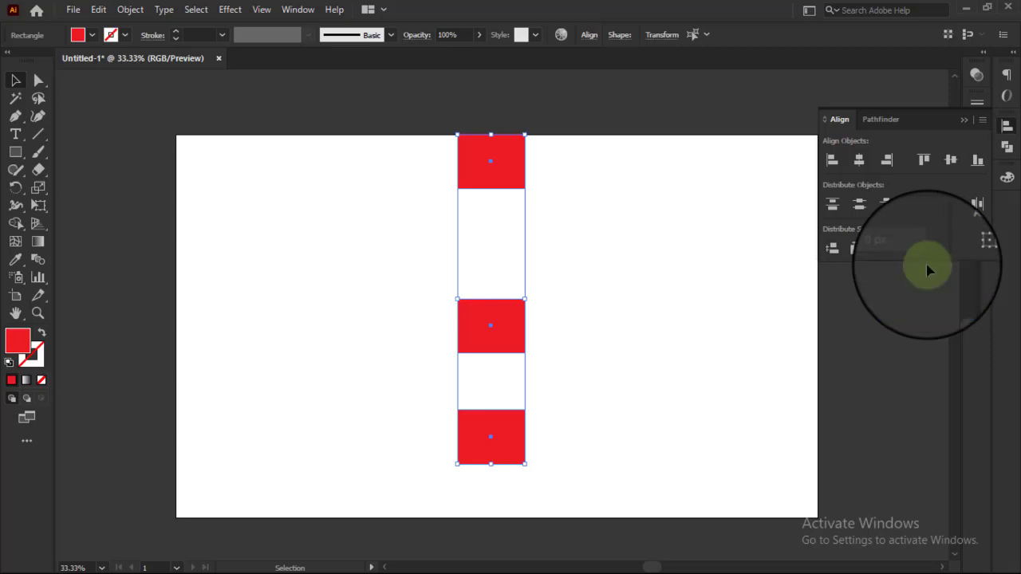
pyautogui.click(855, 203)
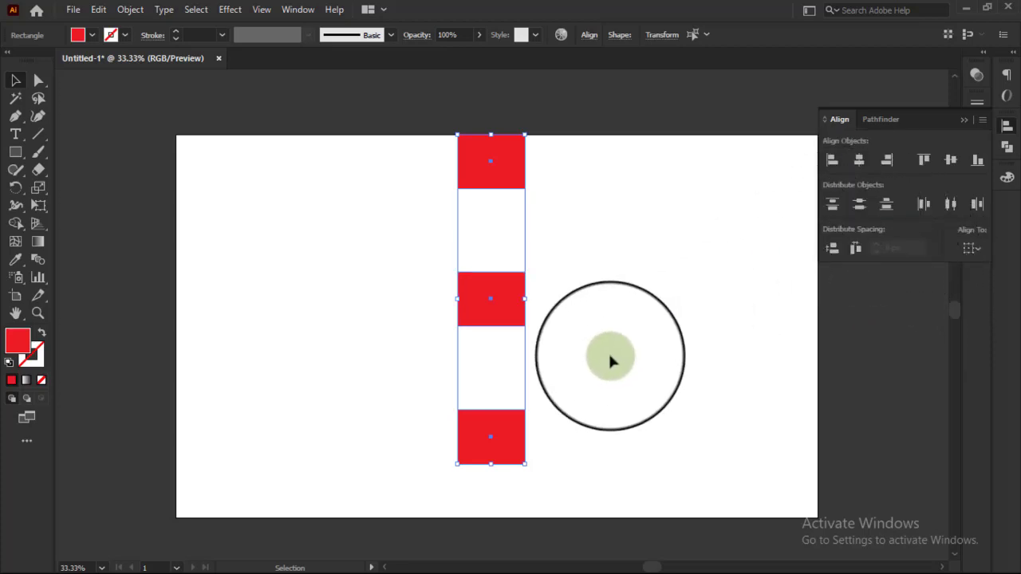
pyautogui.click(610, 356)
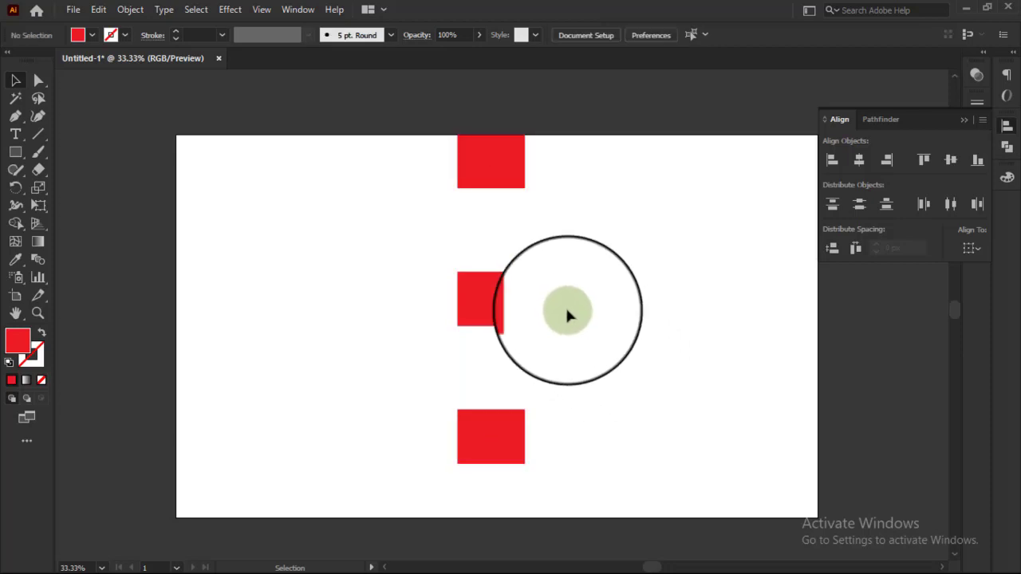
# Step: Switch the column's alignment reference back to the artboard and distribute the three rectangles vertically by their centers
pyautogui.moveTo(413, 149); pyautogui.dragTo(508, 464)
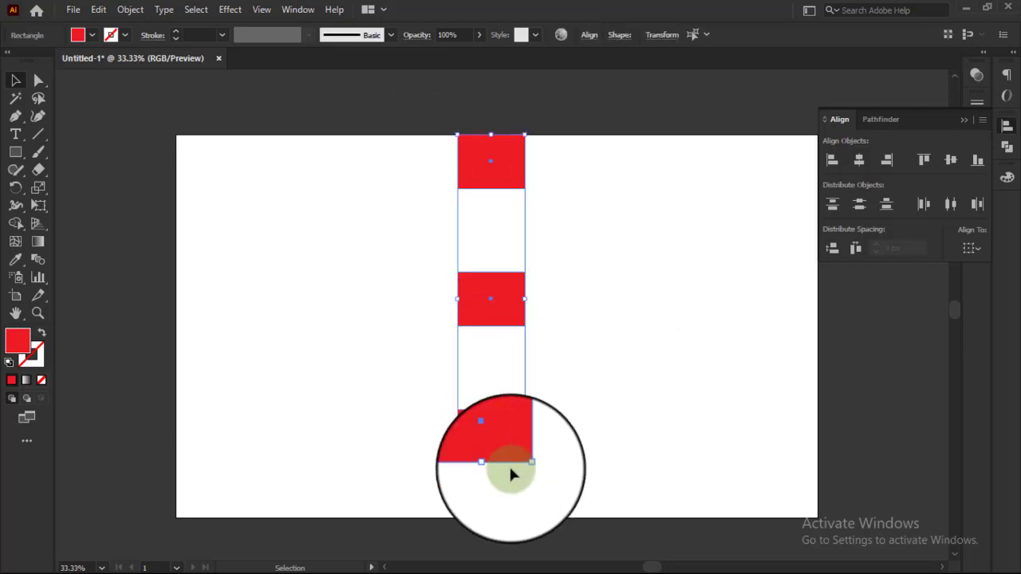
pyautogui.click(971, 247)
pyautogui.click(942, 300)
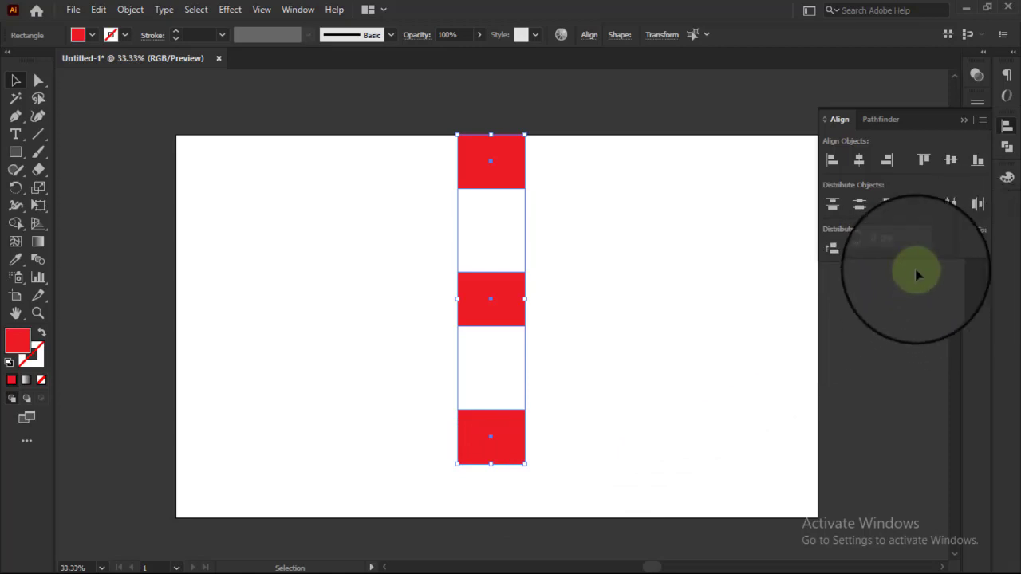
pyautogui.click(860, 205)
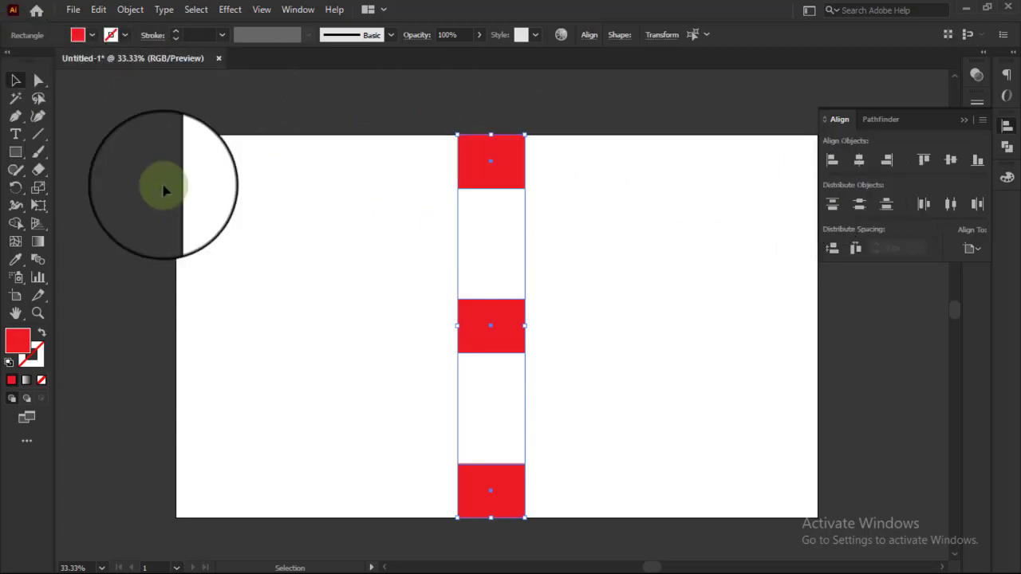
# Step: Rearrange the column into a horizontal row by moving the lowest rectangle left and the highest one right, and select all three
pyautogui.click(389, 343)
pyautogui.moveTo(488, 483); pyautogui.dragTo(292, 326)
pyautogui.moveTo(495, 178); pyautogui.dragTo(673, 331)
pyautogui.moveTo(230, 257); pyautogui.dragTo(607, 329)
pyautogui.moveTo(330, 233); pyautogui.dragTo(713, 351)
pyautogui.moveTo(273, 250); pyautogui.dragTo(695, 330)
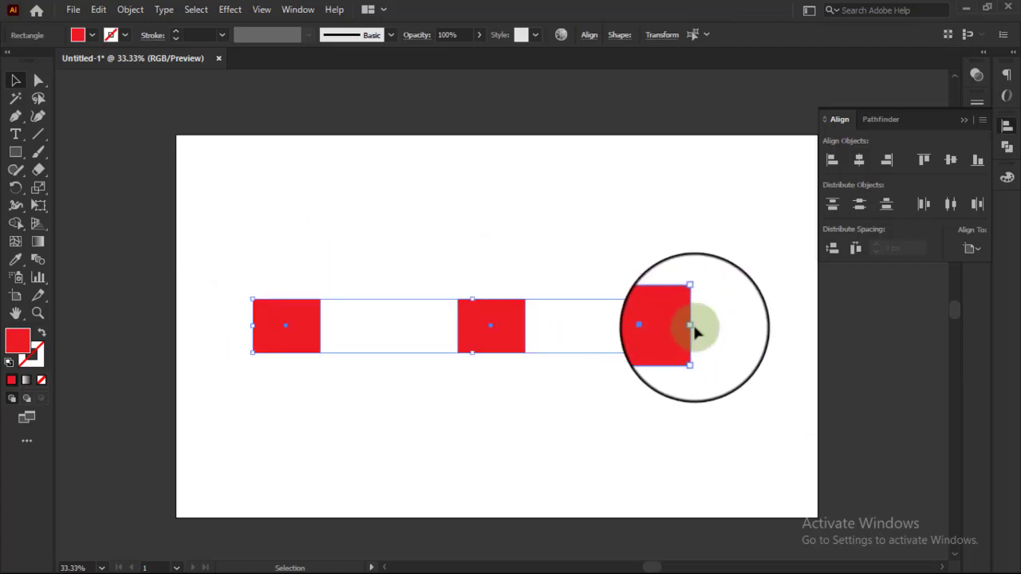
# Step: Distribute the row of three rectangles horizontally by their centers with Align to Artboard, and deselect them
pyautogui.click(957, 260)
pyautogui.click(950, 298)
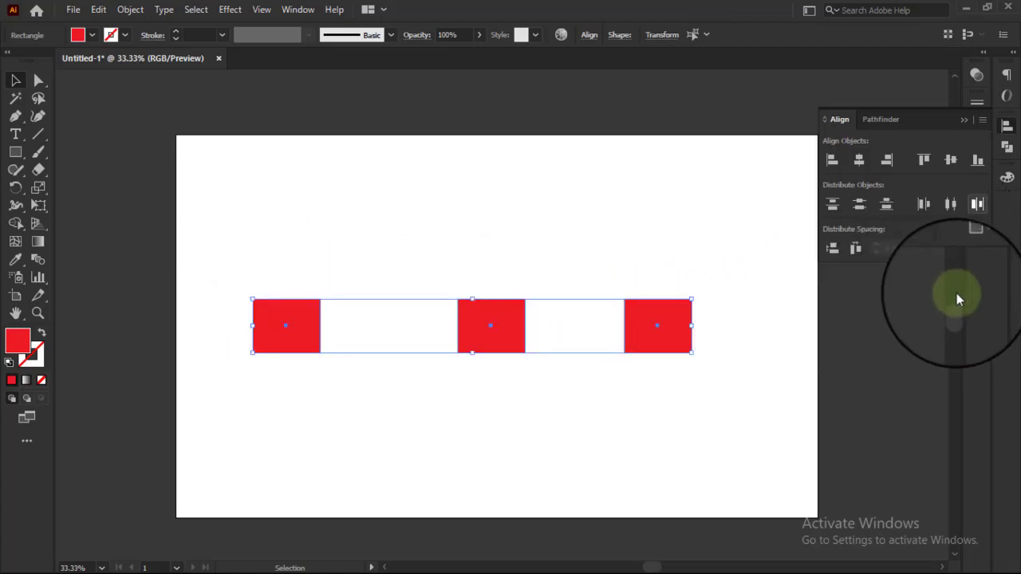
pyautogui.click(949, 206)
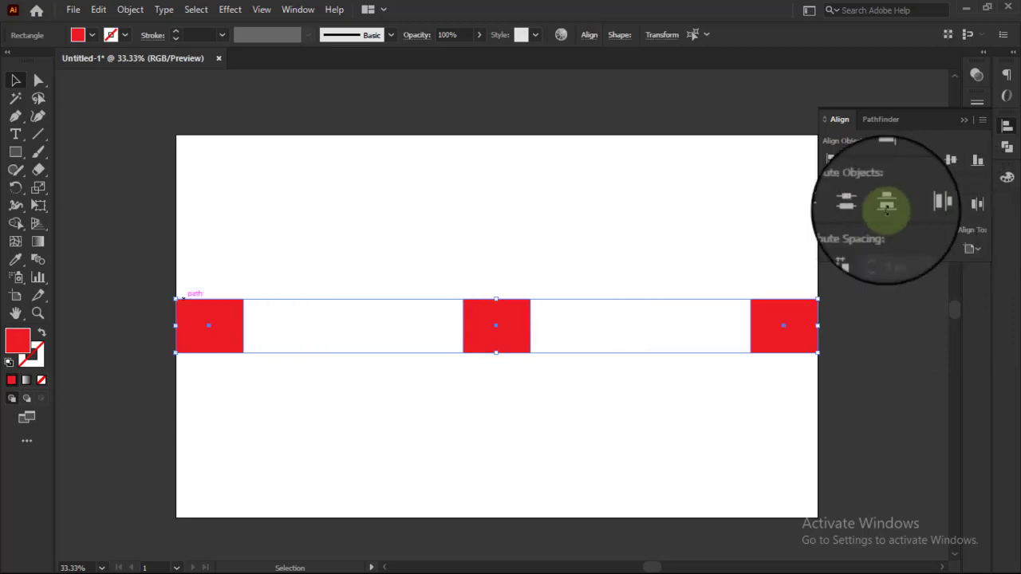
pyautogui.click(157, 287)
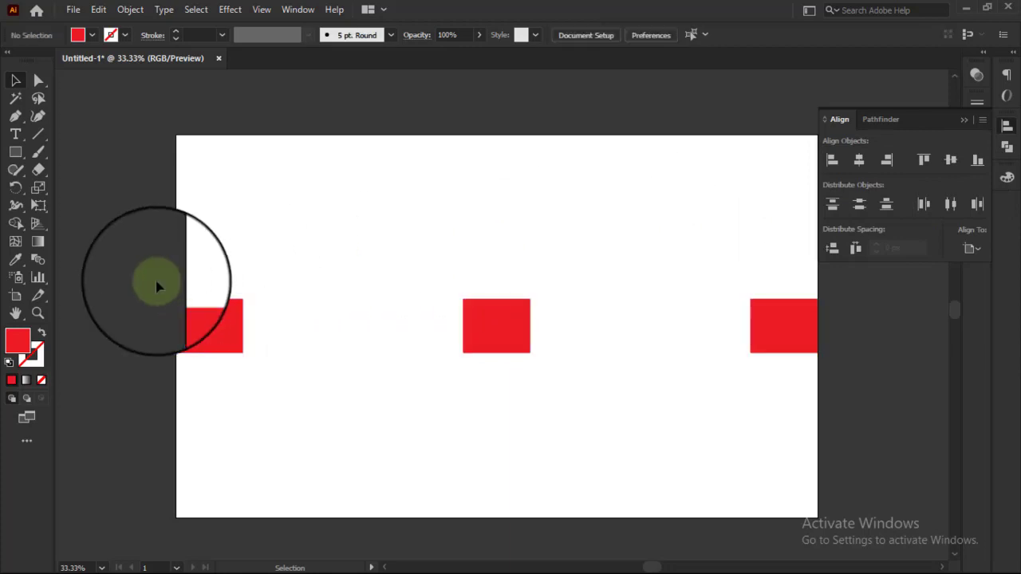
# Step: Narrow the row of three rectangles horizontally, place it around the artboard's middle, and deselect it
pyautogui.moveTo(155, 257); pyautogui.dragTo(830, 370)
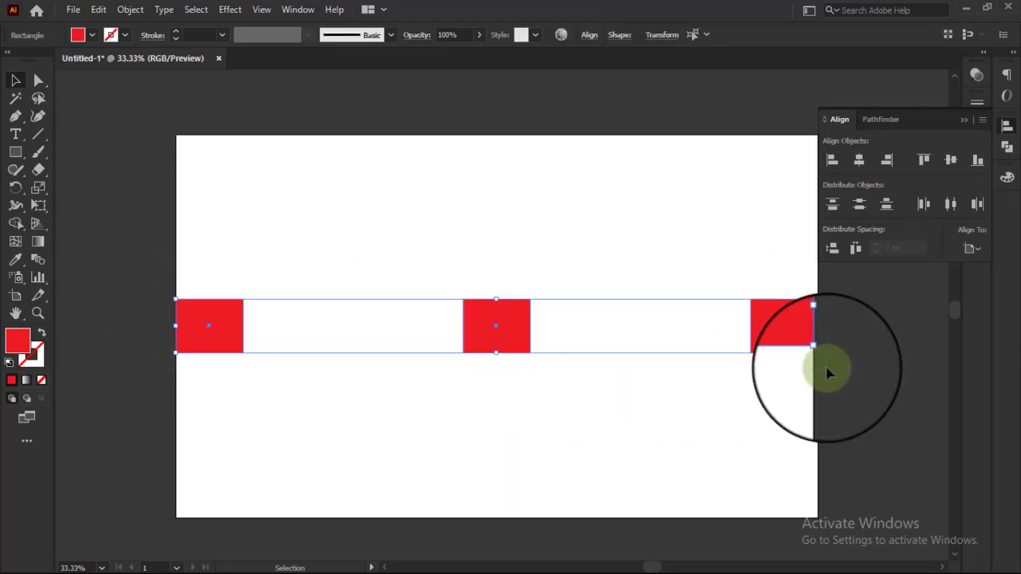
pyautogui.click(241, 271)
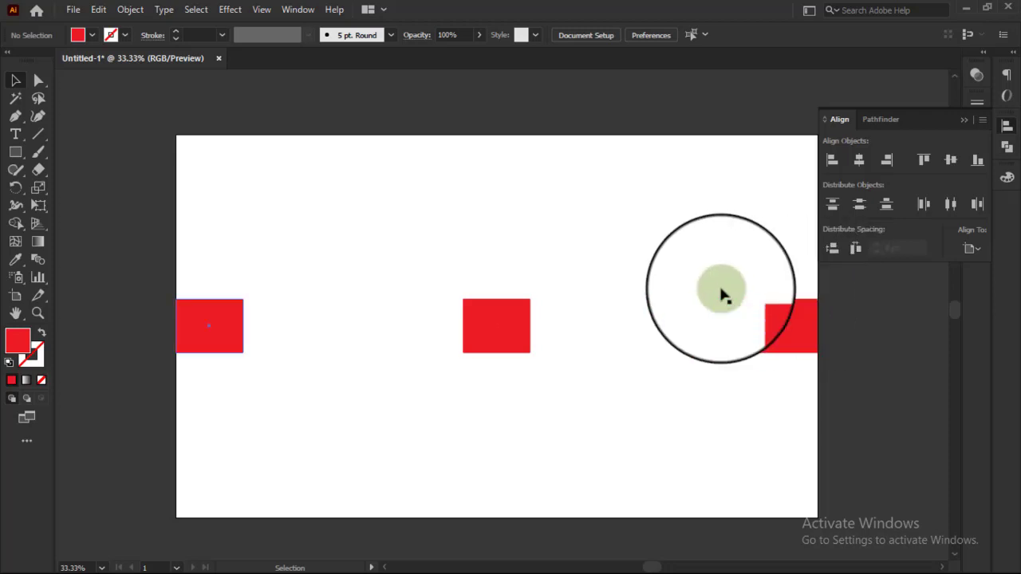
pyautogui.moveTo(197, 267); pyautogui.dragTo(621, 319)
pyautogui.click(351, 238)
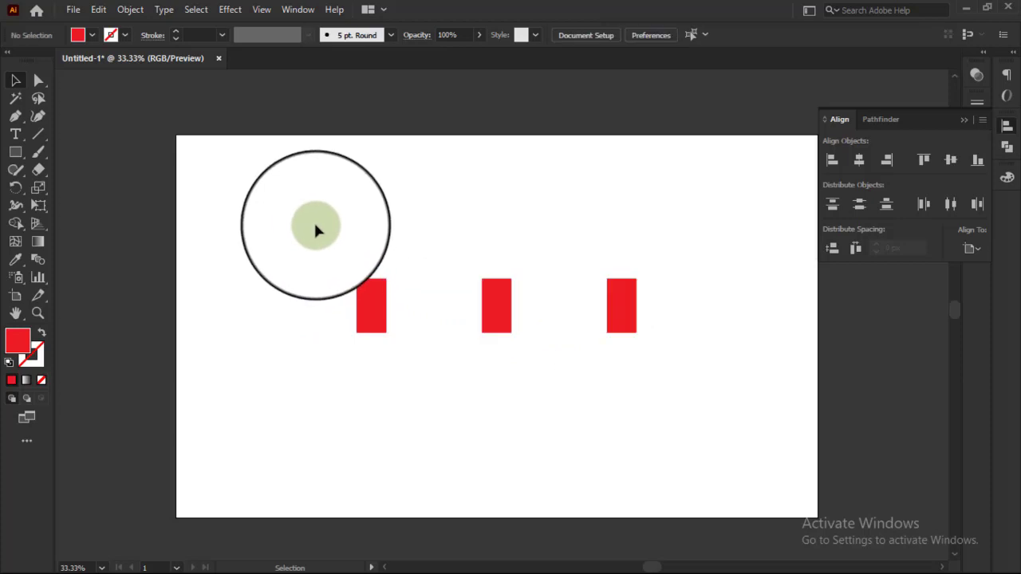
# Step: Stagger the narrow rectangles by lowering the middle and right ones and moving the left one up toward the artboard's upper left
pyautogui.scroll(1, 315, 224)
pyautogui.scroll(-1, 315, 224)
pyautogui.scroll(-1, 315, 224)
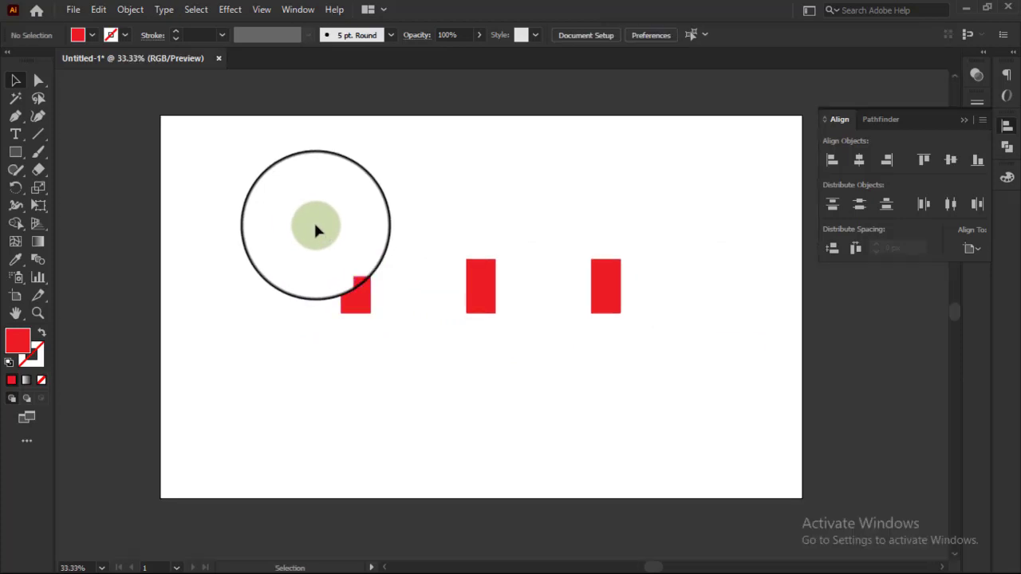
pyautogui.moveTo(479, 302); pyautogui.dragTo(480, 375)
pyautogui.click(652, 300)
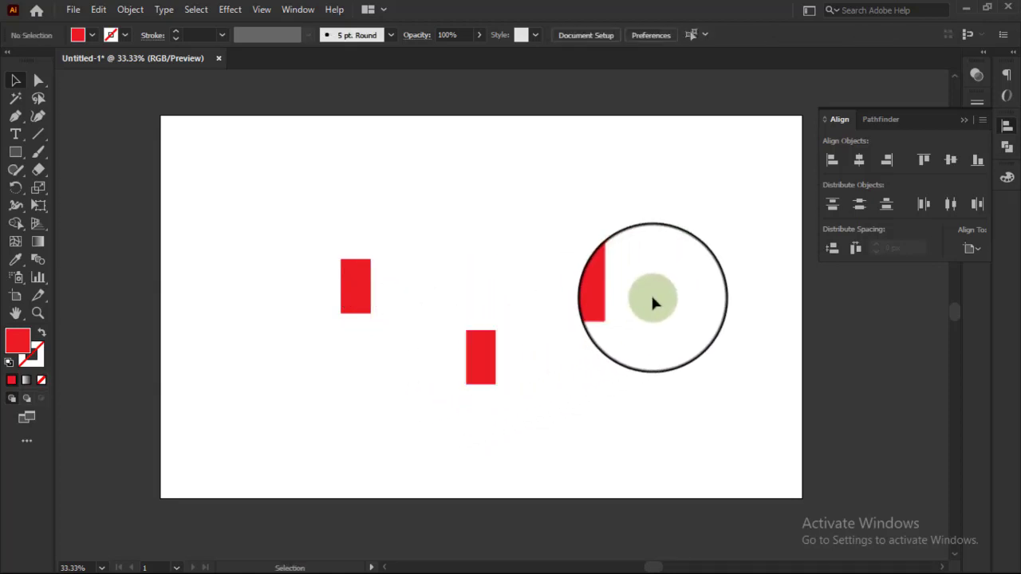
pyautogui.moveTo(308, 239); pyautogui.dragTo(685, 339)
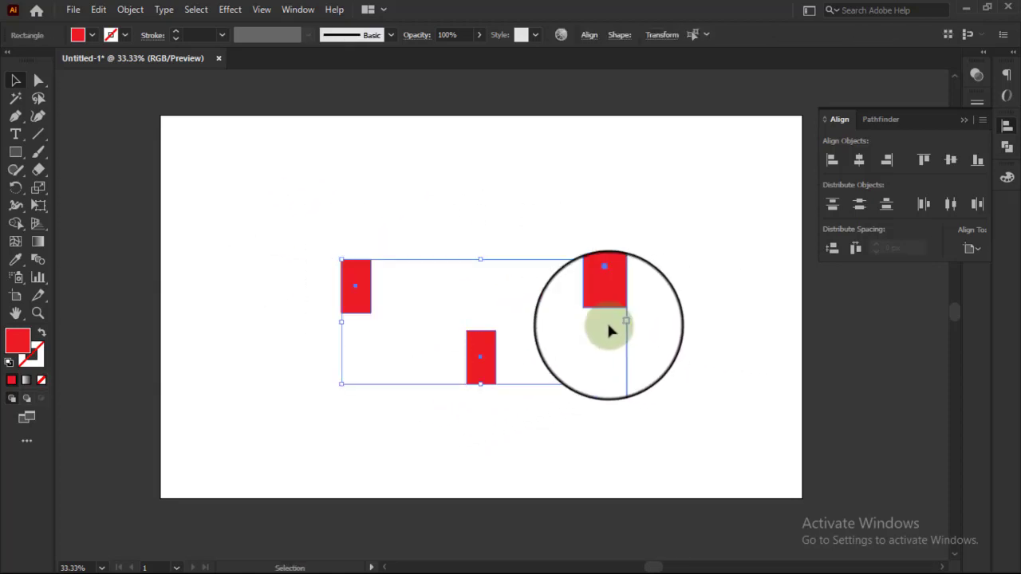
pyautogui.click(479, 303)
pyautogui.moveTo(600, 291); pyautogui.dragTo(605, 333)
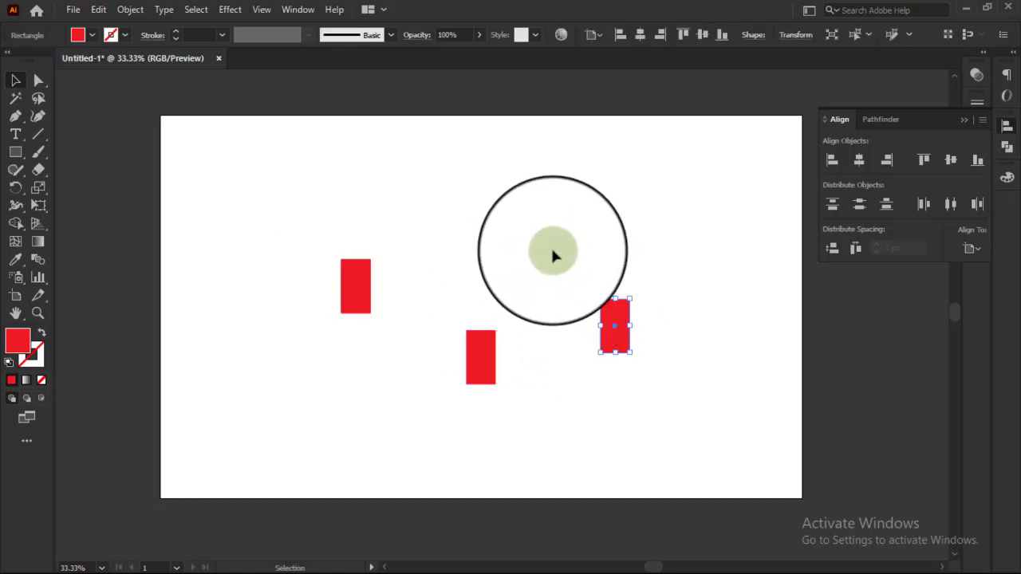
pyautogui.click(553, 252)
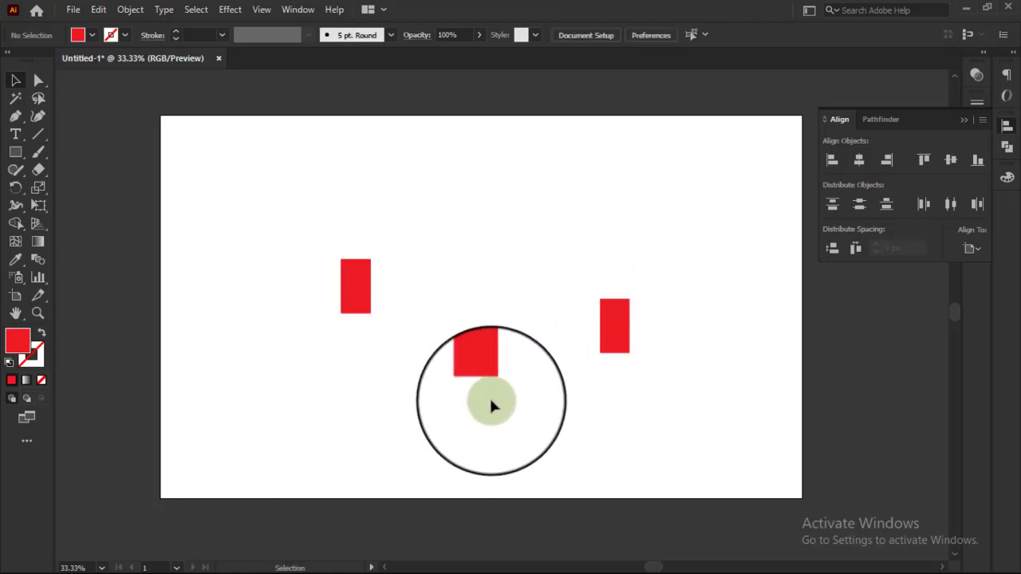
pyautogui.scroll(-1, 490, 401)
pyautogui.moveTo(358, 274); pyautogui.dragTo(316, 242)
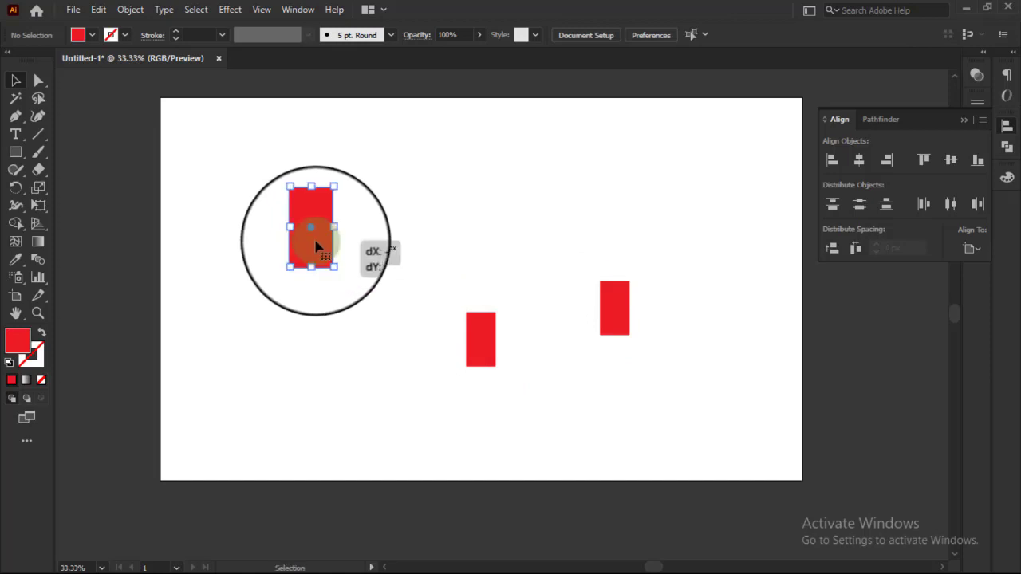
pyautogui.click(356, 248)
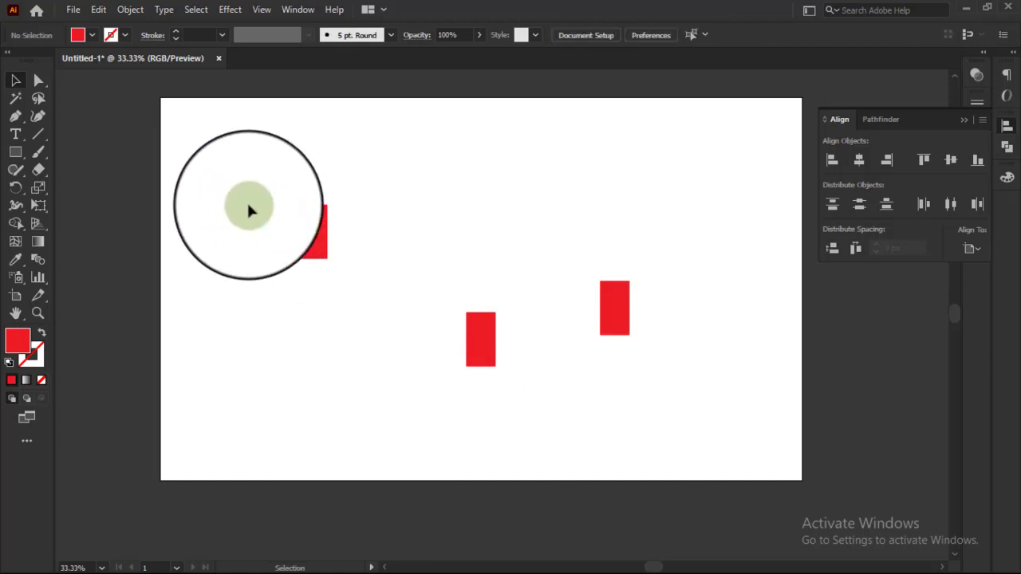
# Step: Try aligning the staggered rectangles by their vertical centers to the artboard, undo the alignment, and deselect them
pyautogui.moveTo(244, 206); pyautogui.dragTo(662, 403)
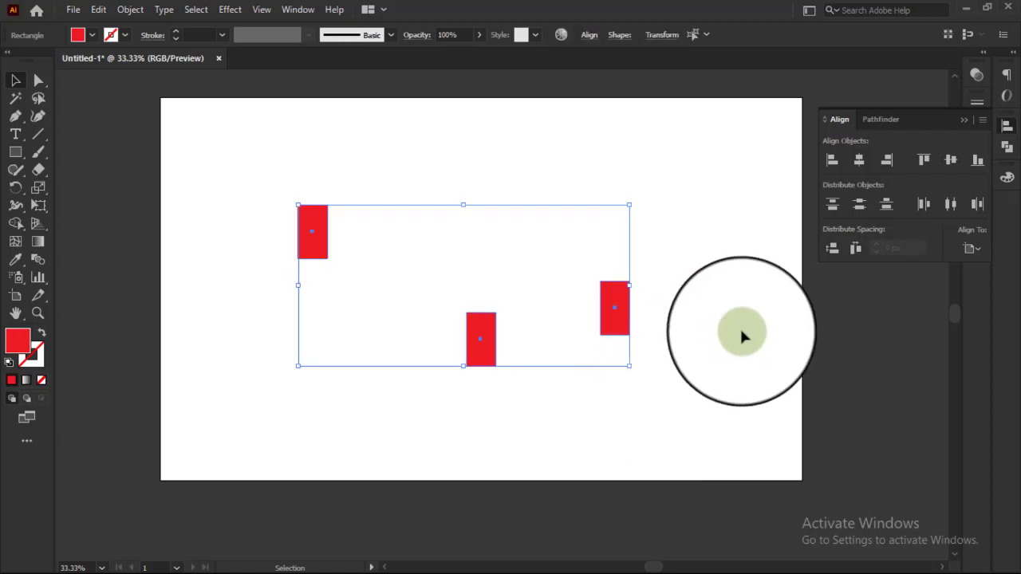
pyautogui.click(950, 161)
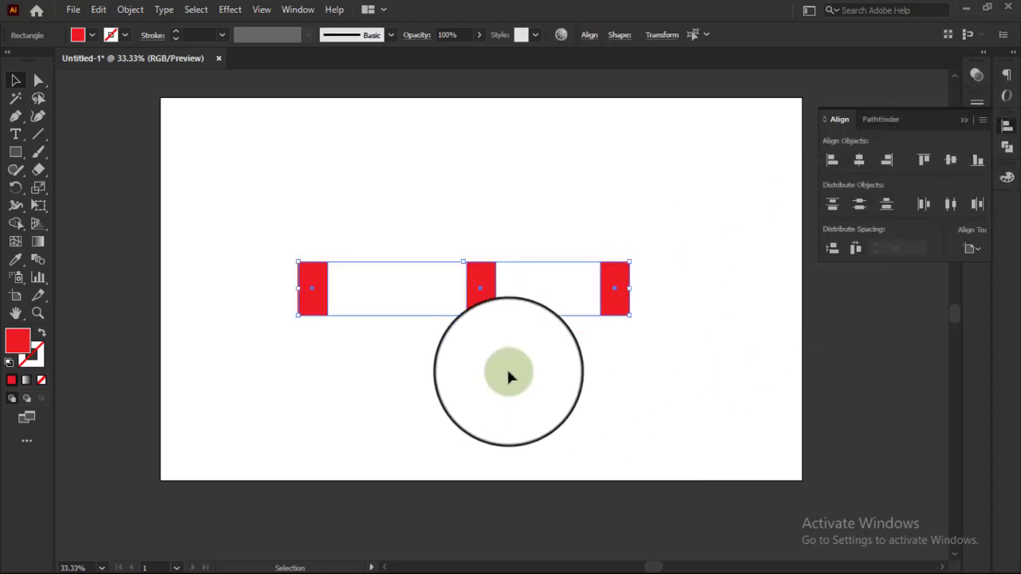
pyautogui.hotkey('ctrl', 'z')
pyautogui.click(494, 407)
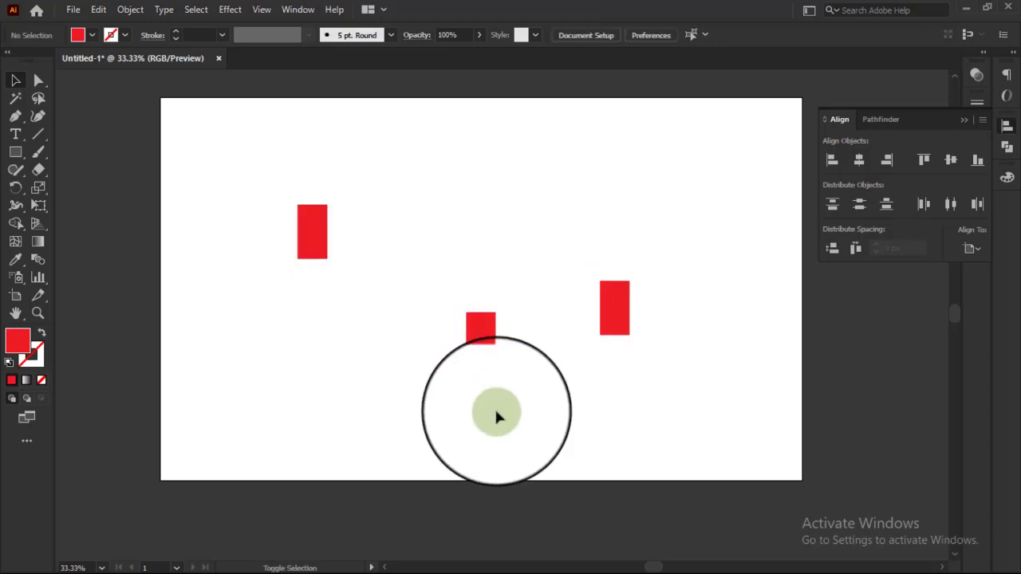
# Step: Select the three staggered rectangles, align them by vertical centers to the middle rectangle as key object, and deselect them
pyautogui.scroll(2, 451, 311)
pyautogui.click(410, 231)
pyautogui.scroll(-3, 423, 279)
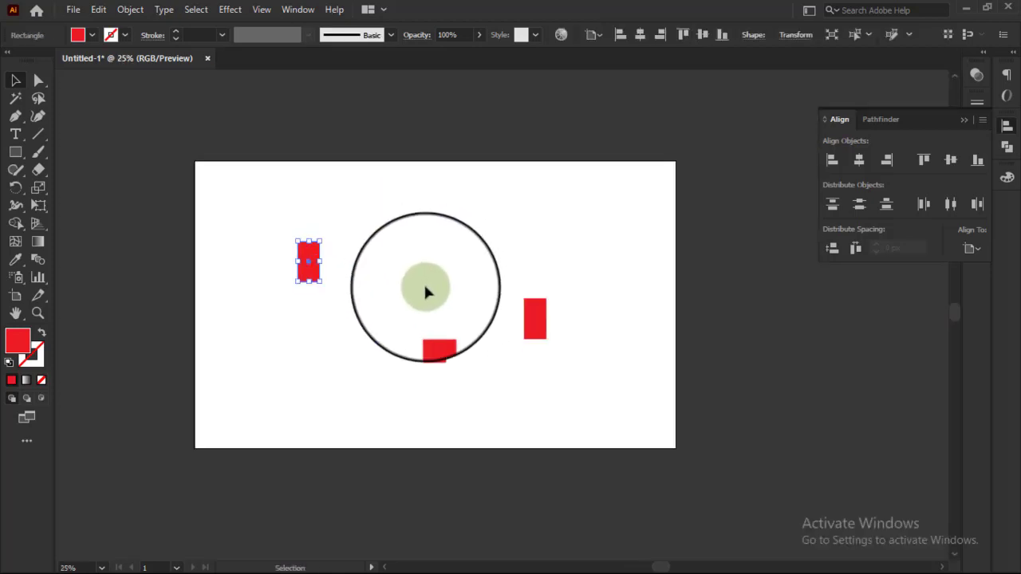
pyautogui.click(438, 353)
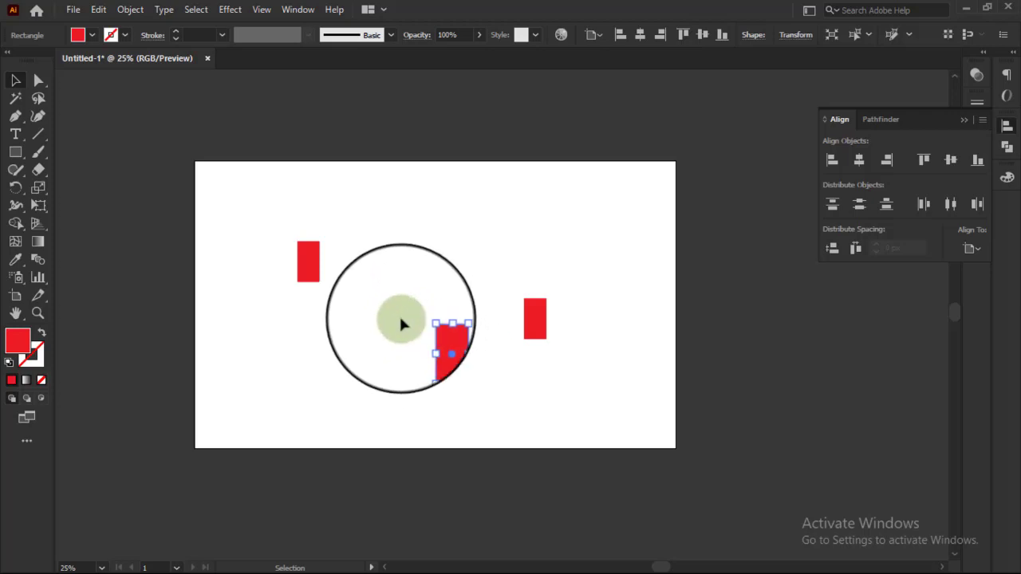
pyautogui.moveTo(271, 216); pyautogui.dragTo(550, 348)
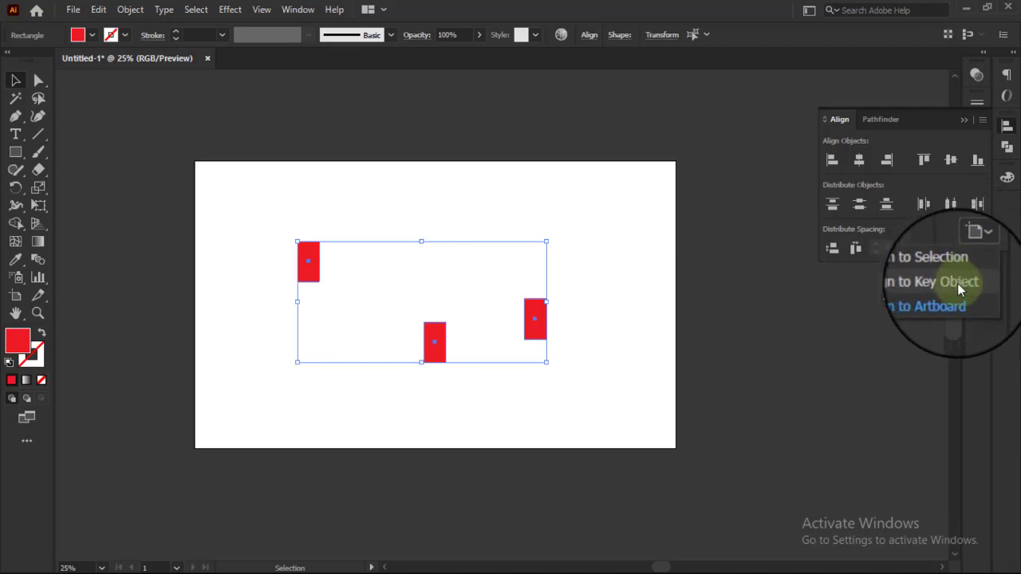
pyautogui.click(958, 283)
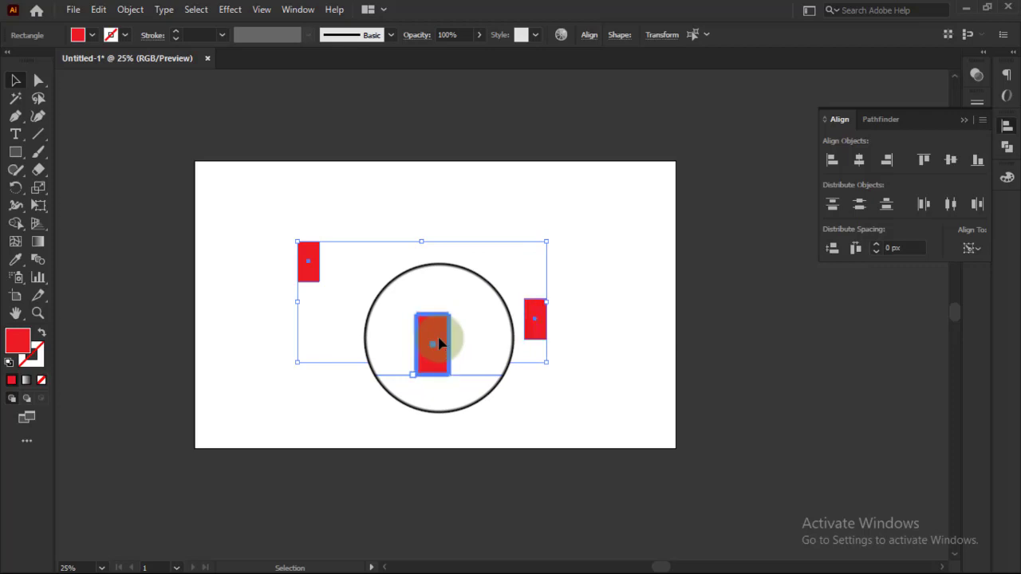
pyautogui.click(950, 163)
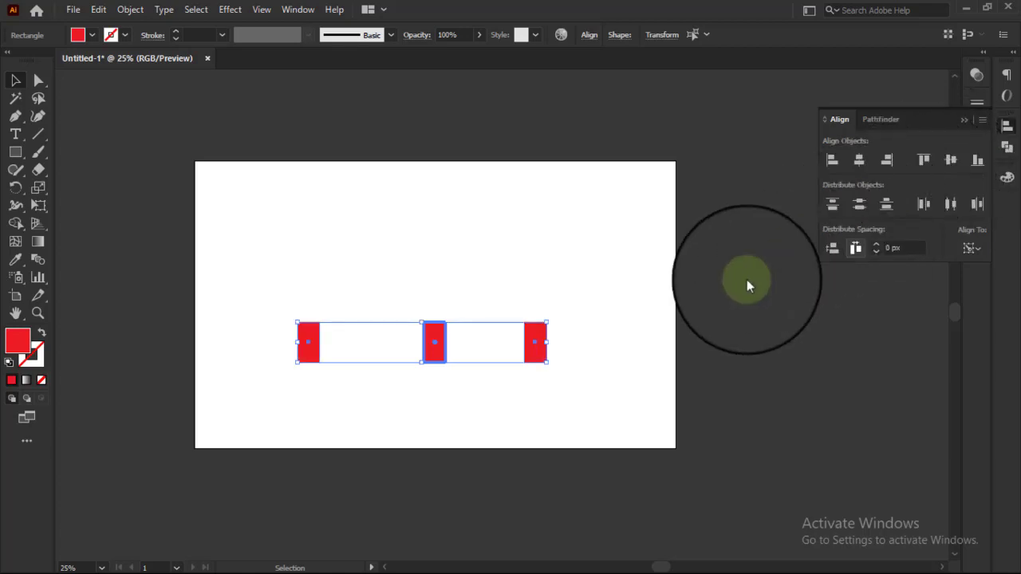
pyautogui.click(587, 371)
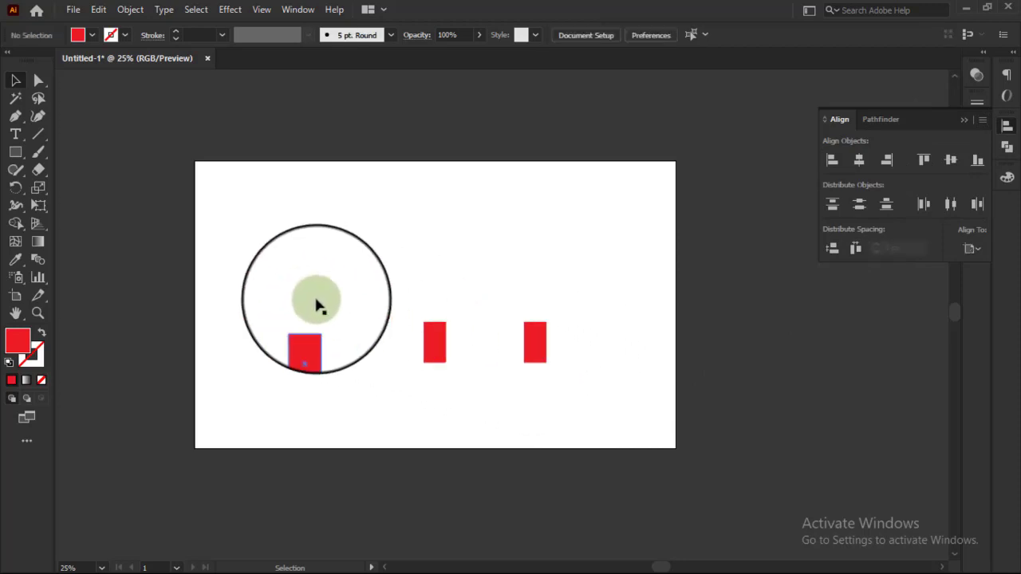
# Step: Make the right rectangle the key object of the selected row, check the Align To setting, and deselect the rectangles
pyautogui.moveTo(301, 307); pyautogui.dragTo(646, 379)
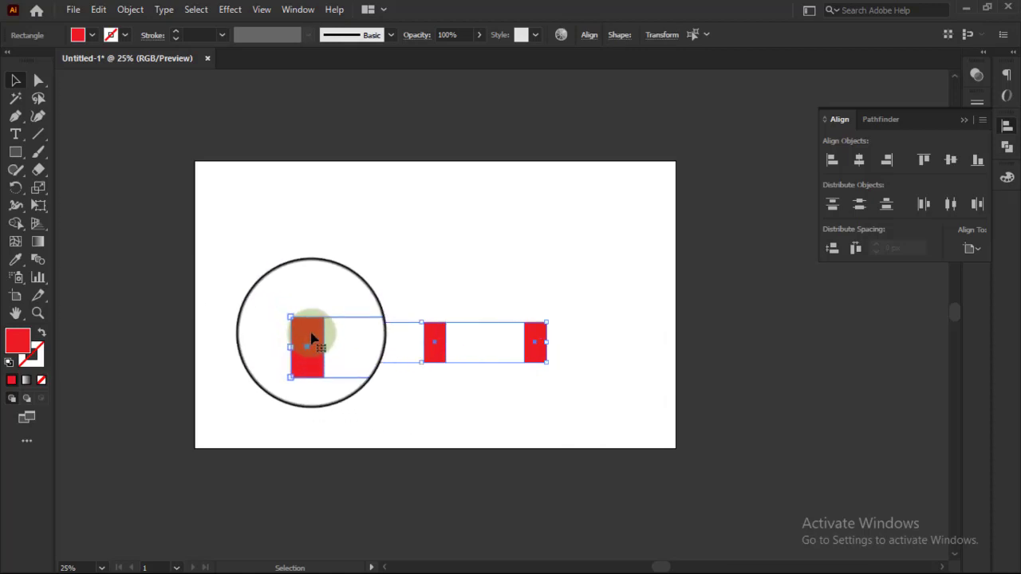
pyautogui.click(542, 412)
pyautogui.moveTo(299, 317); pyautogui.dragTo(654, 405)
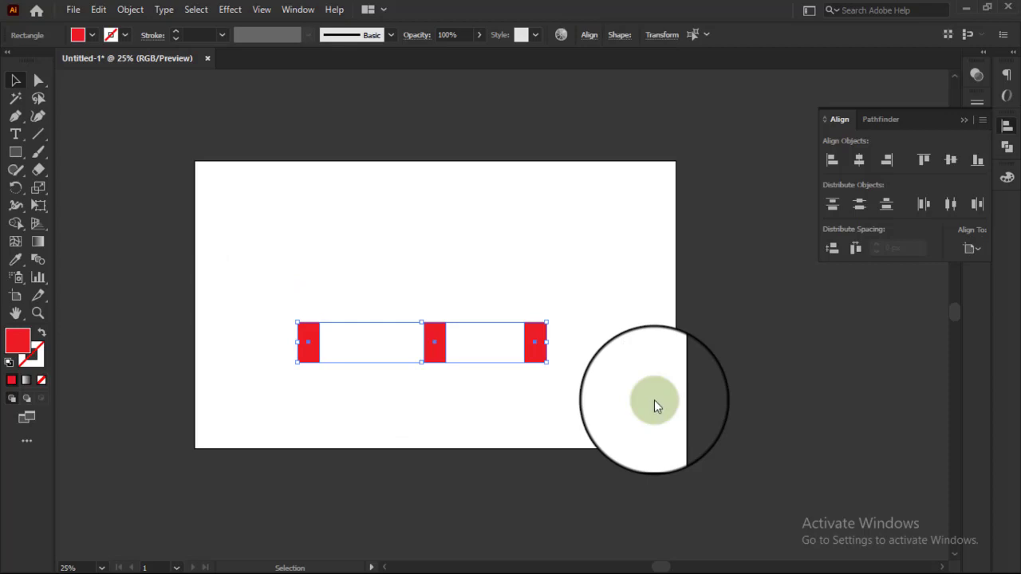
pyautogui.click(533, 343)
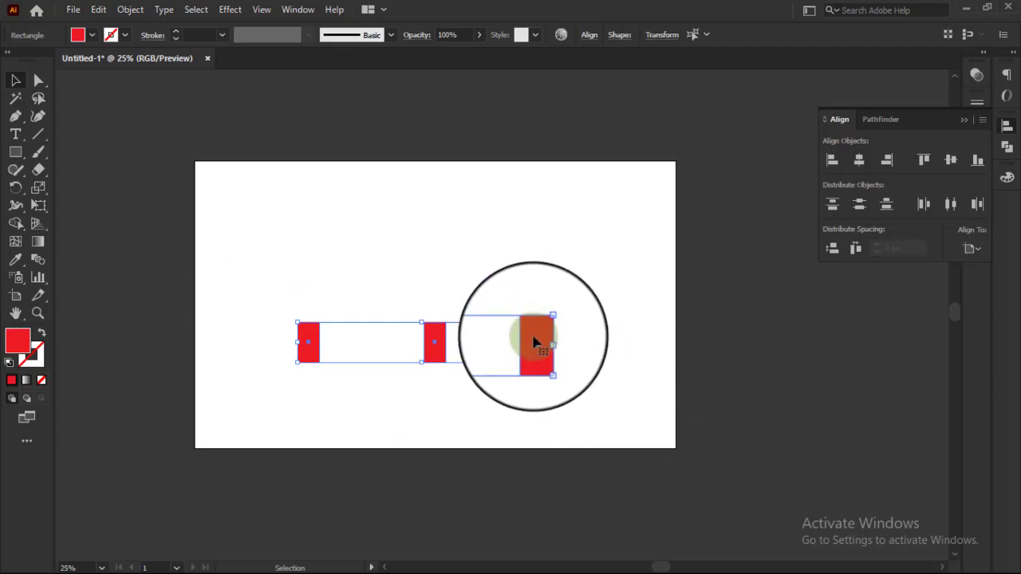
pyautogui.click(977, 250)
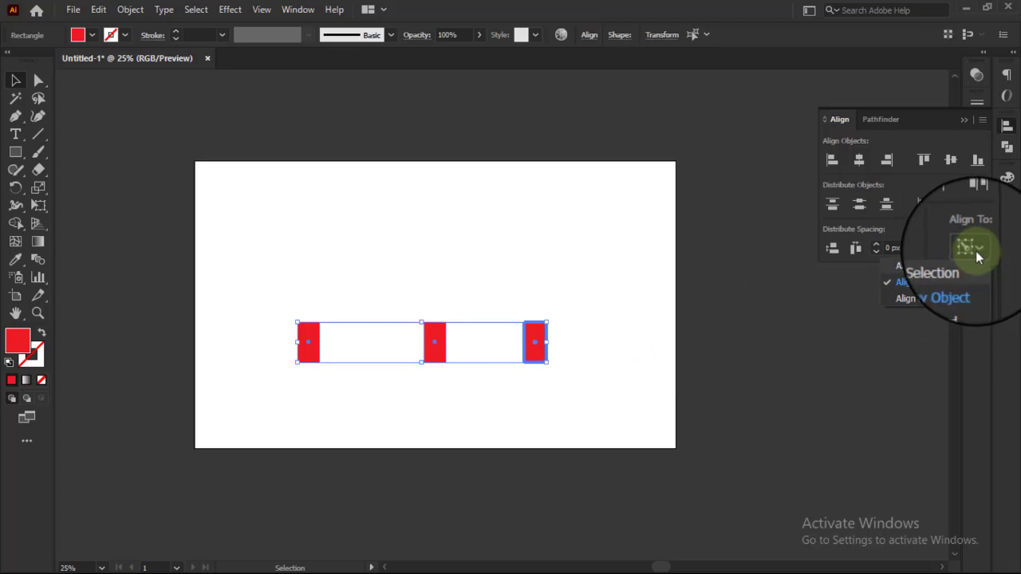
pyautogui.click(970, 251)
pyautogui.click(494, 424)
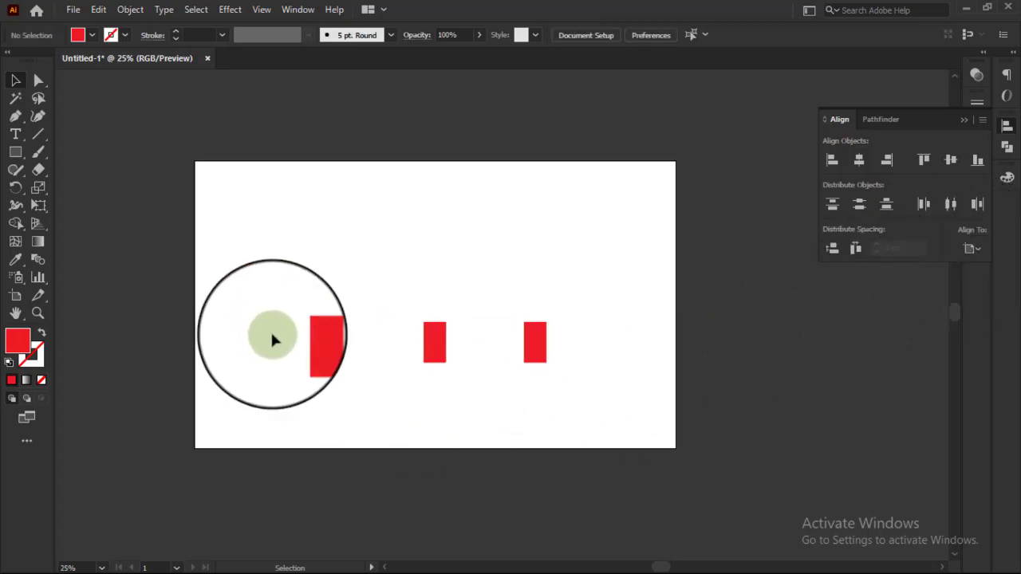
# Step: Select the row of three rectangles, set alignment to Align to Key Object, and clear the selection
pyautogui.moveTo(199, 302); pyautogui.dragTo(609, 337)
pyautogui.click(964, 245)
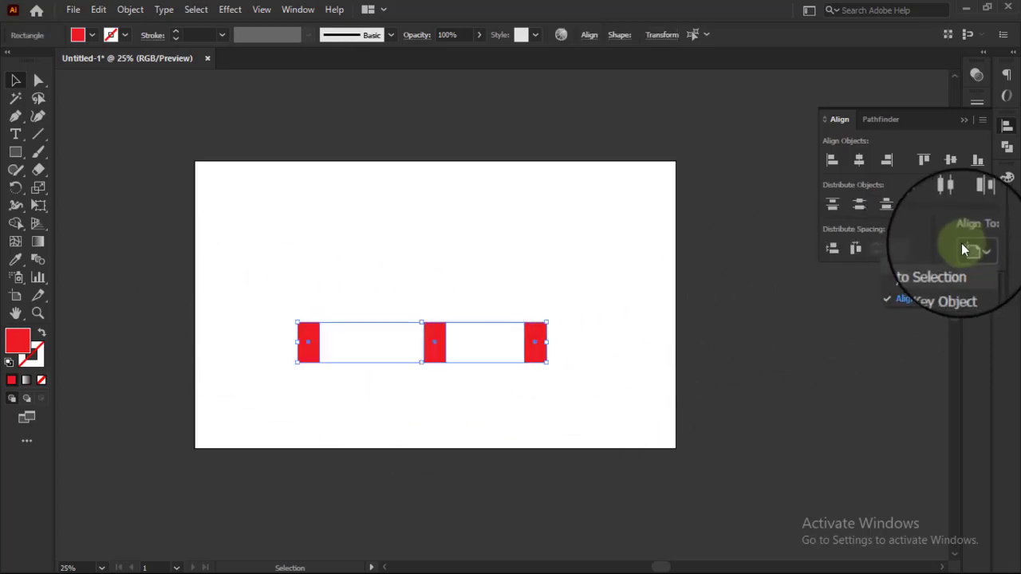
pyautogui.click(923, 283)
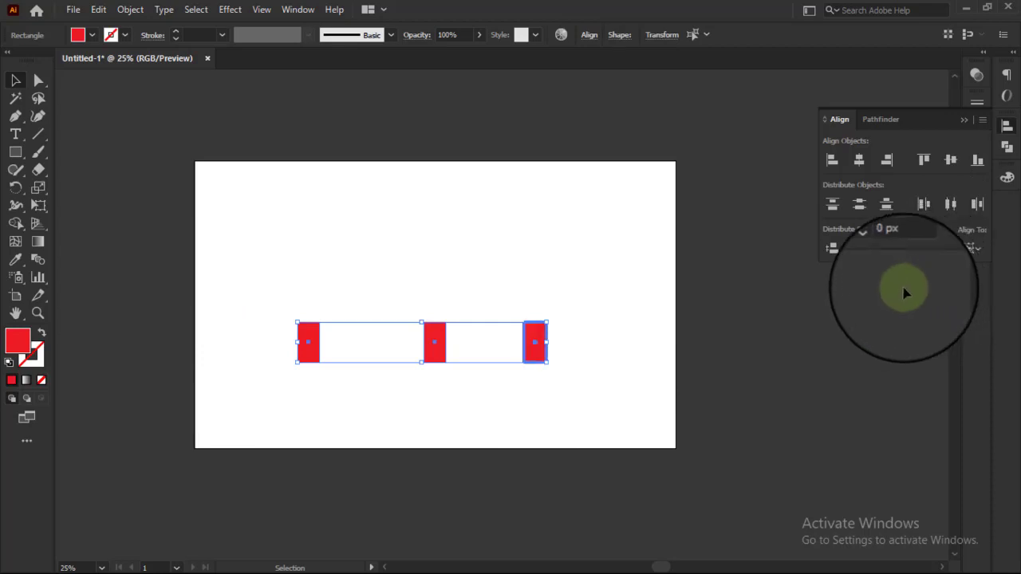
pyautogui.click(569, 388)
# Step: Move the left rectangle near the artboard's upper left corner and align the three by vertical centers to it as key object
pyautogui.moveTo(264, 286); pyautogui.dragTo(598, 367)
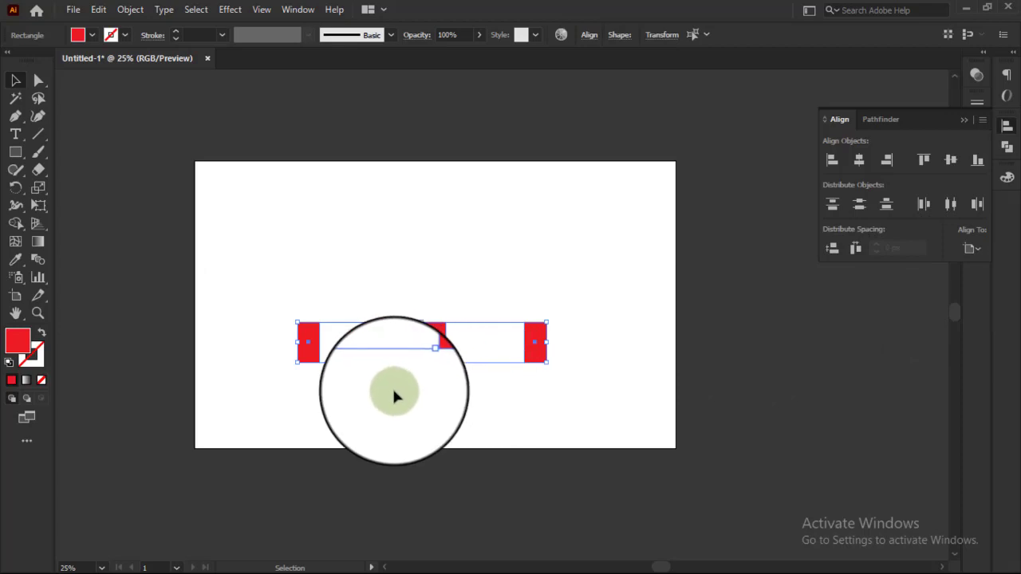
pyautogui.click(361, 370)
pyautogui.moveTo(310, 347); pyautogui.dragTo(583, 381)
pyautogui.click(283, 312)
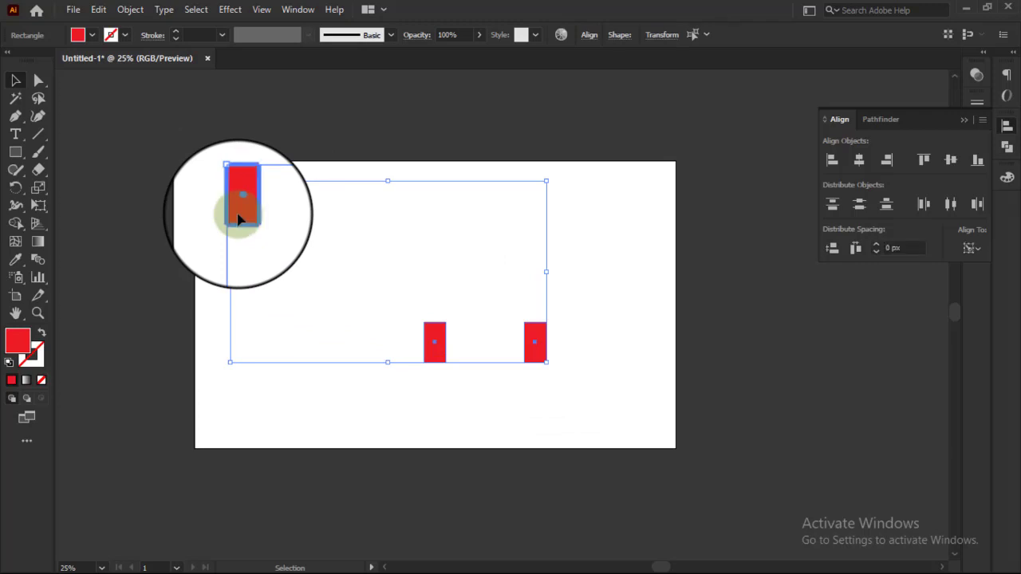
pyautogui.click(948, 161)
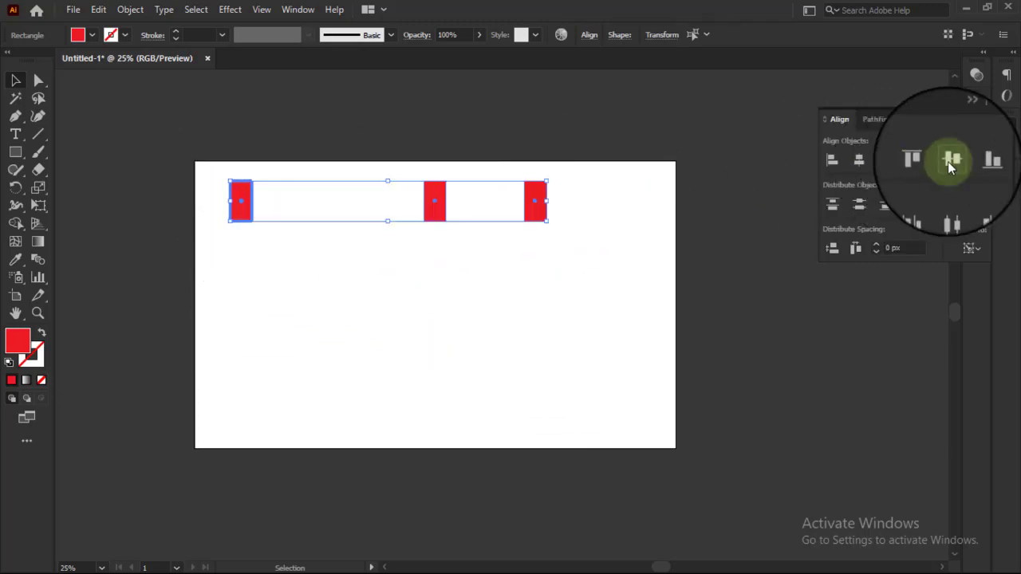
pyautogui.click(437, 343)
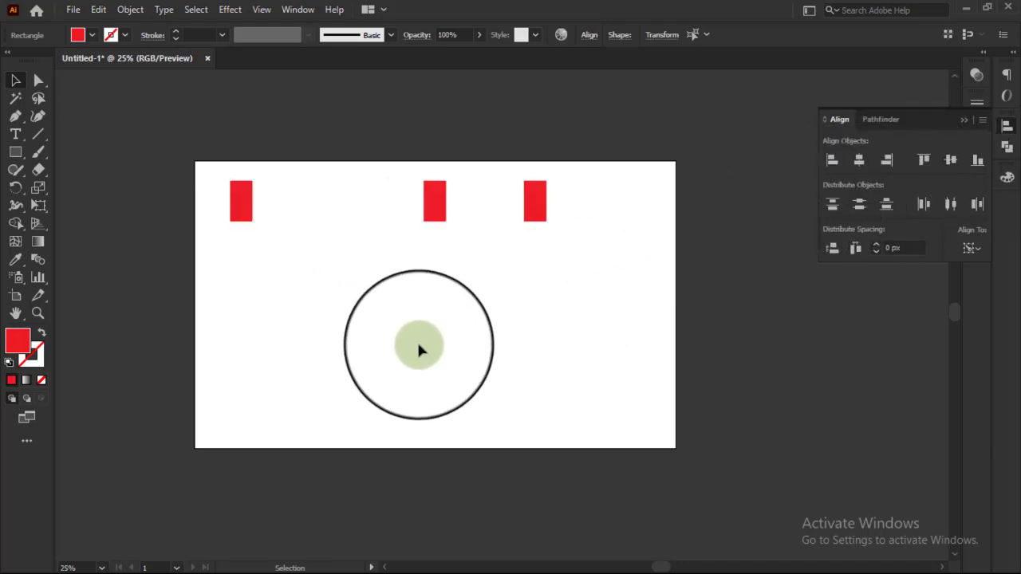
# Step: Try distributing the row horizontally by centers with the left rectangle as key object, undo it, and deselect the rectangles
pyautogui.moveTo(216, 178); pyautogui.dragTo(590, 231)
pyautogui.click(243, 203)
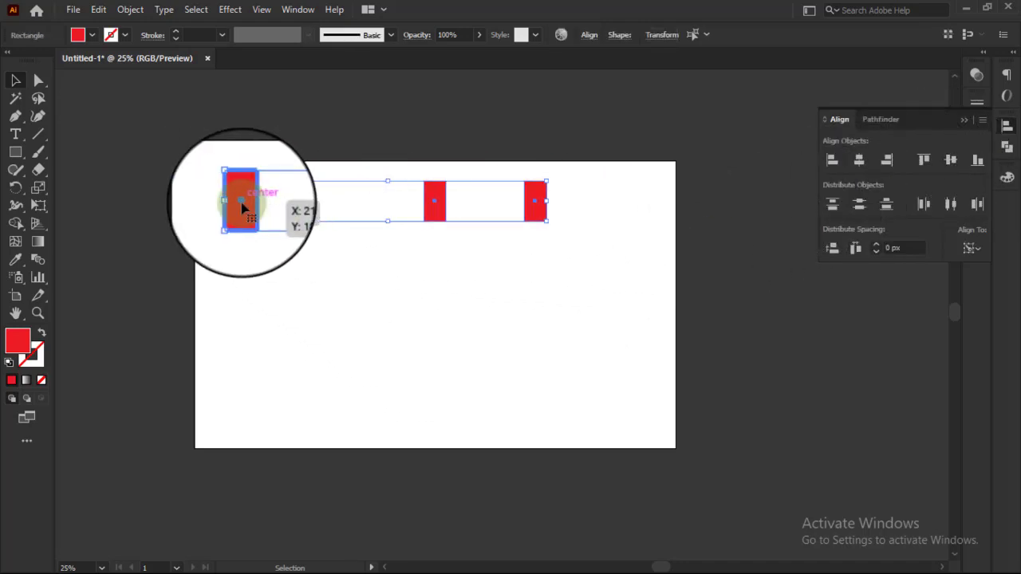
pyautogui.click(951, 206)
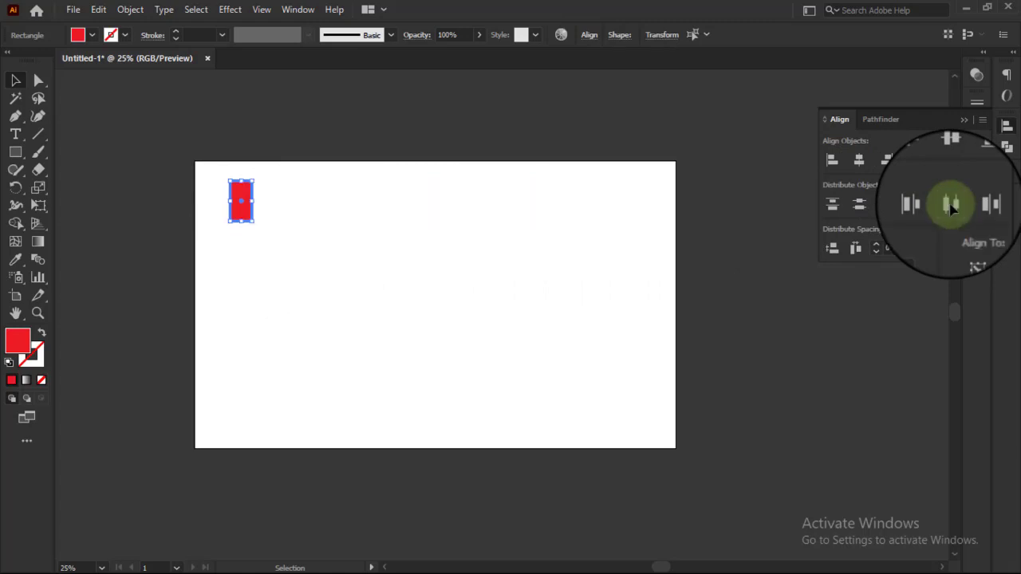
pyautogui.hotkey('ctrl', 'z')
pyautogui.click(322, 364)
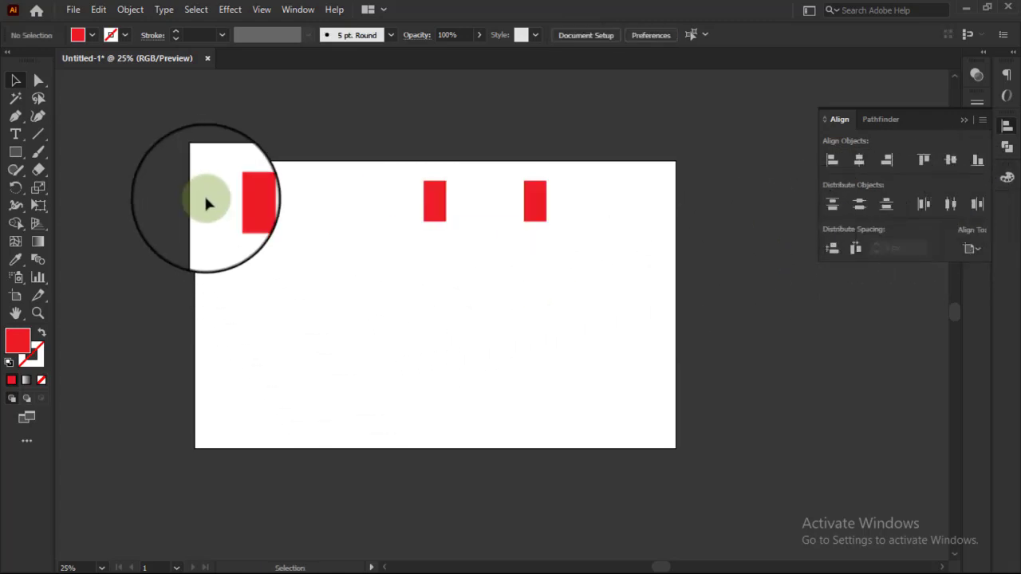
pyautogui.moveTo(205, 199); pyautogui.dragTo(601, 212)
pyautogui.click(361, 287)
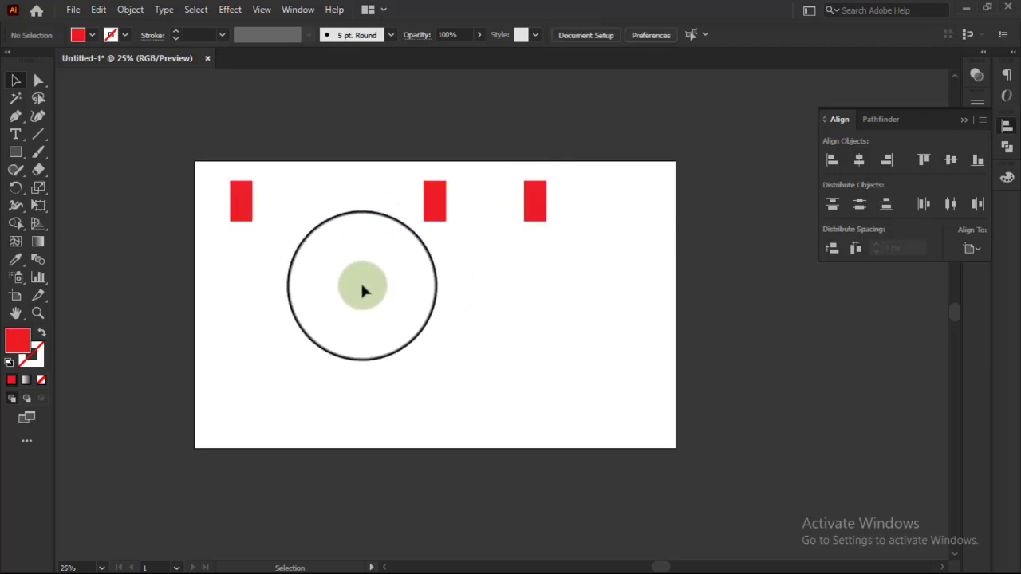
# Step: Move the middle rectangle near the artboard's bottom edge and align the others to it as key object by vertical centers
pyautogui.moveTo(435, 201); pyautogui.dragTo(440, 402)
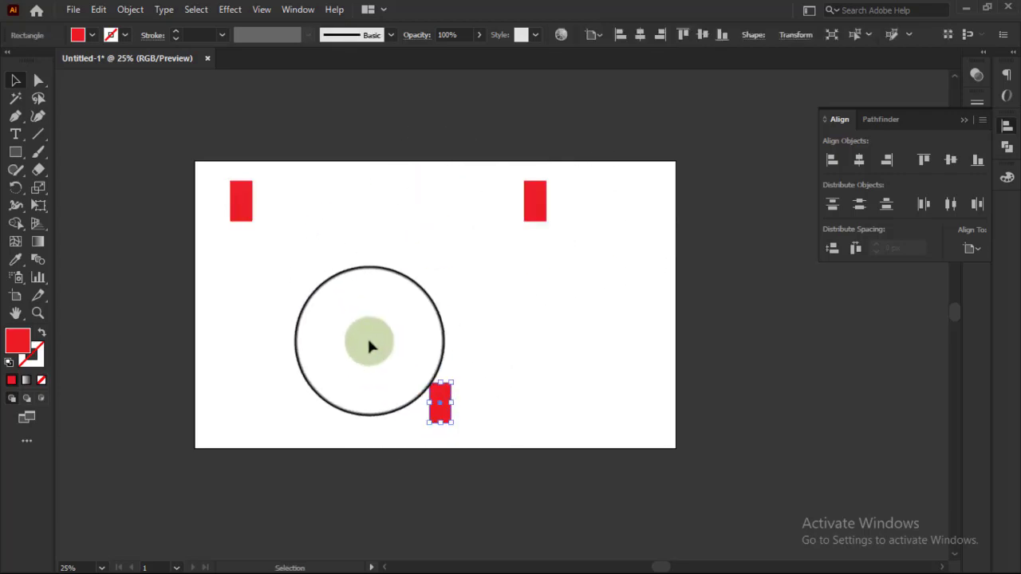
pyautogui.moveTo(199, 177); pyautogui.dragTo(630, 437)
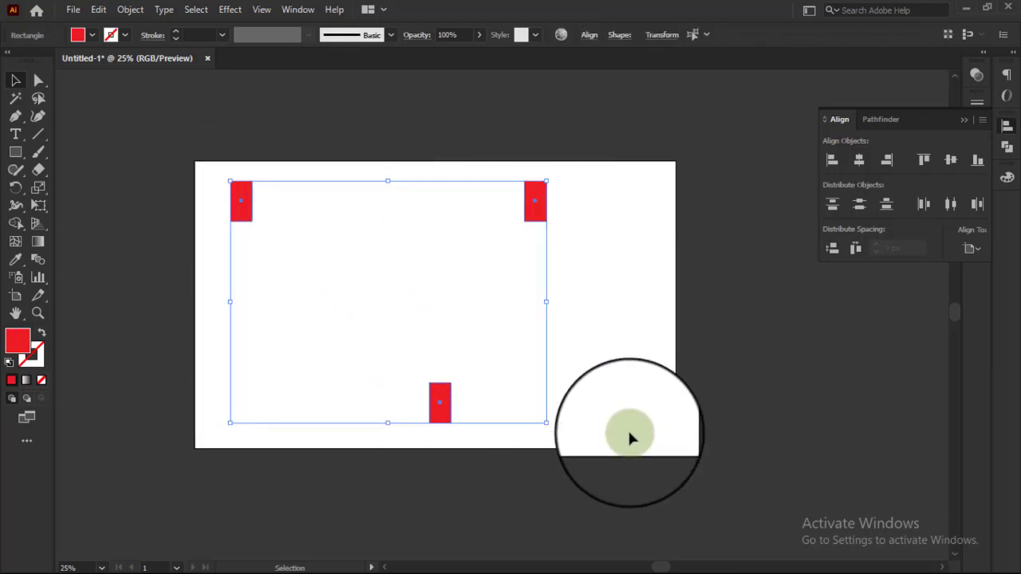
pyautogui.click(441, 411)
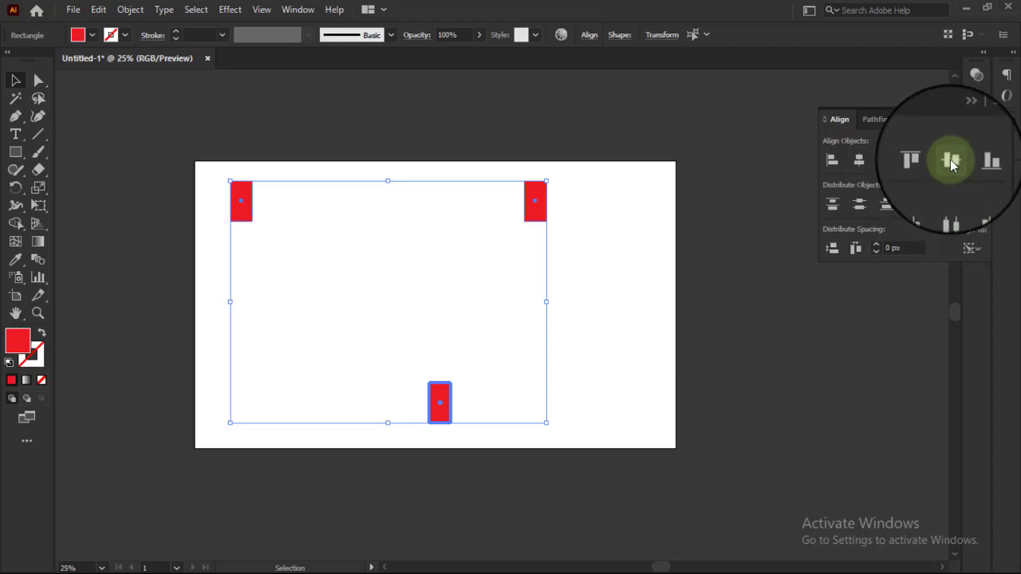
pyautogui.click(951, 161)
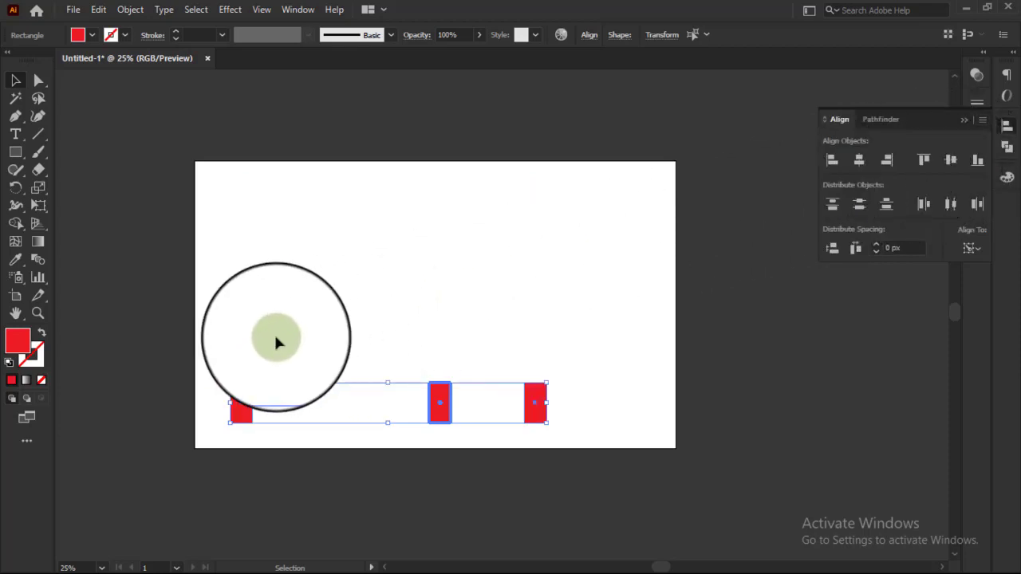
pyautogui.click(593, 330)
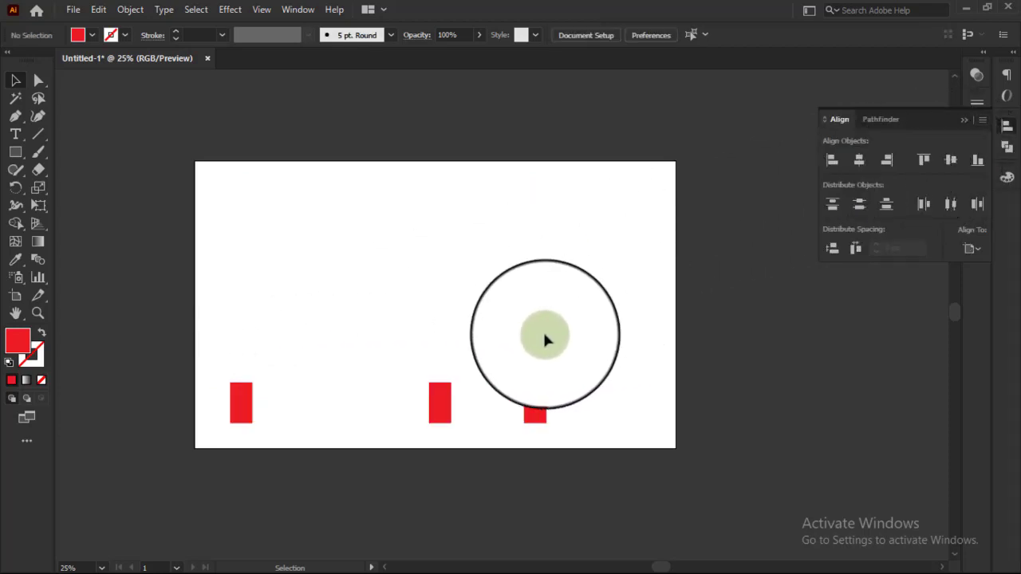
# Step: Distribute the bottom row of rectangles horizontally by their centers across the artboard, and deselect them
pyautogui.moveTo(163, 375); pyautogui.dragTo(558, 415)
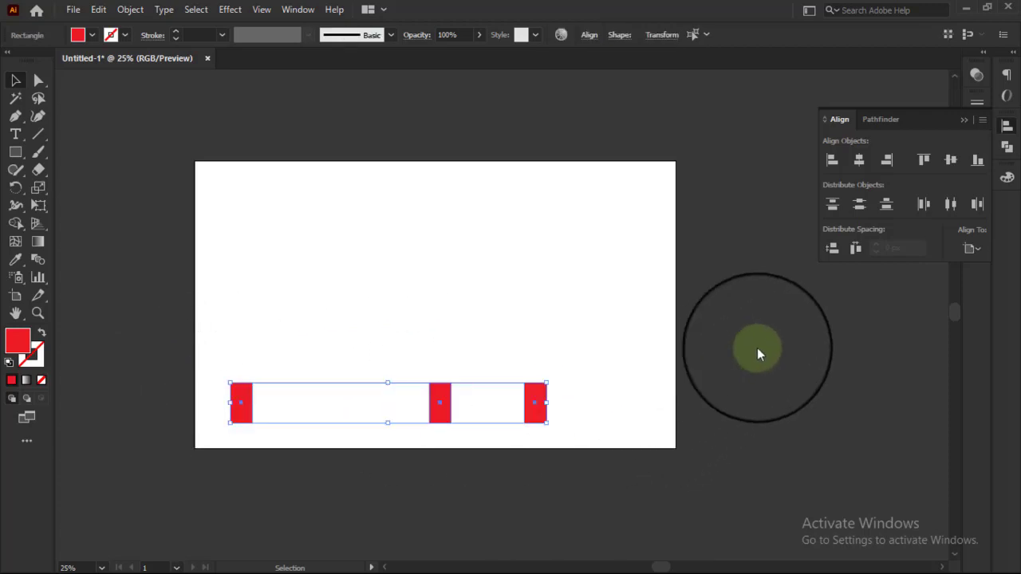
pyautogui.click(949, 206)
pyautogui.click(593, 518)
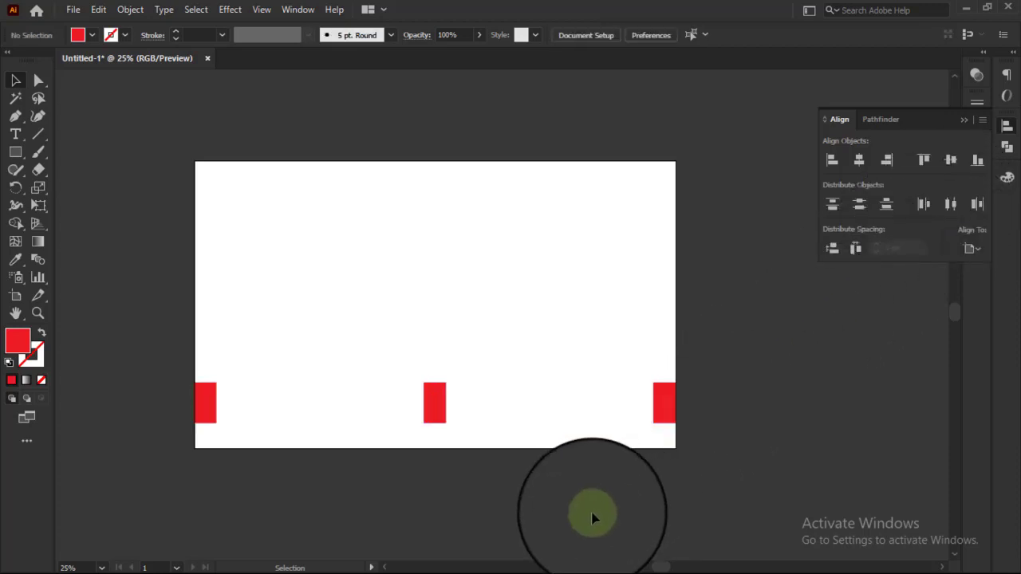
# Step: Raise the row of three rectangles, narrow it horizontally, and place it around the artboard's middle
pyautogui.moveTo(89, 346); pyautogui.dragTo(654, 327)
pyautogui.click(576, 391)
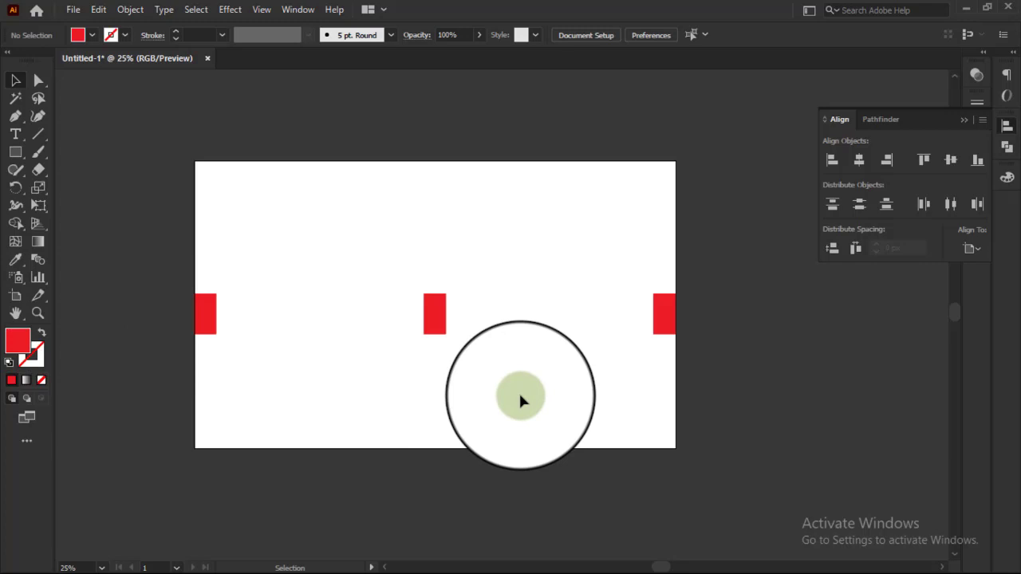
pyautogui.moveTo(137, 244); pyautogui.dragTo(715, 369)
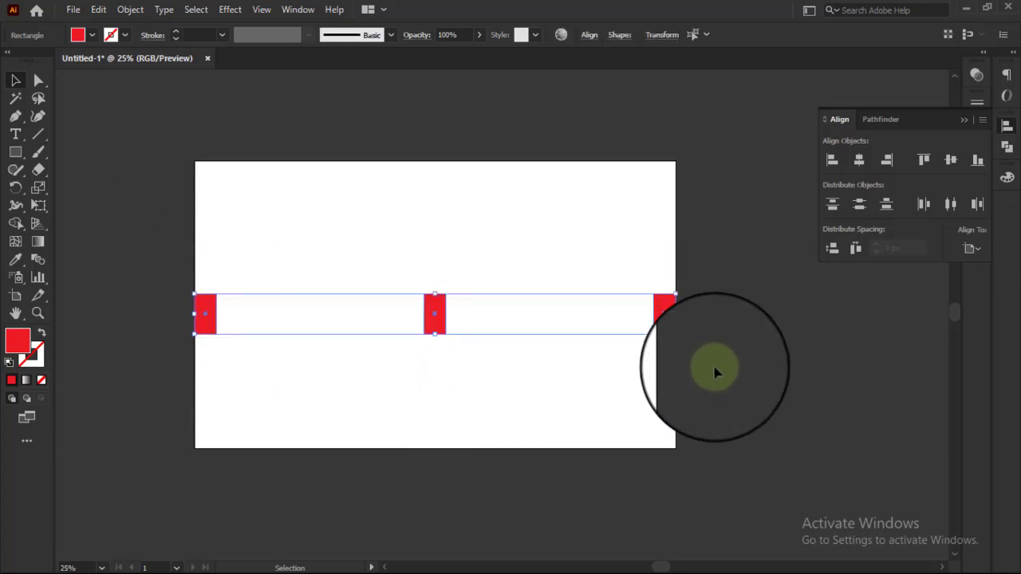
pyautogui.moveTo(674, 314); pyautogui.dragTo(501, 317)
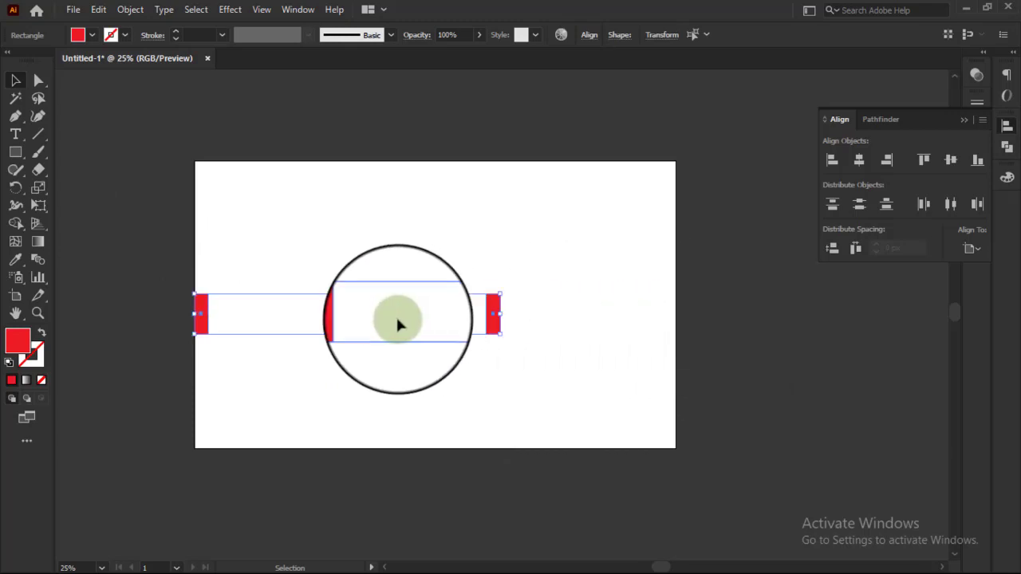
pyautogui.moveTo(349, 319); pyautogui.dragTo(435, 307)
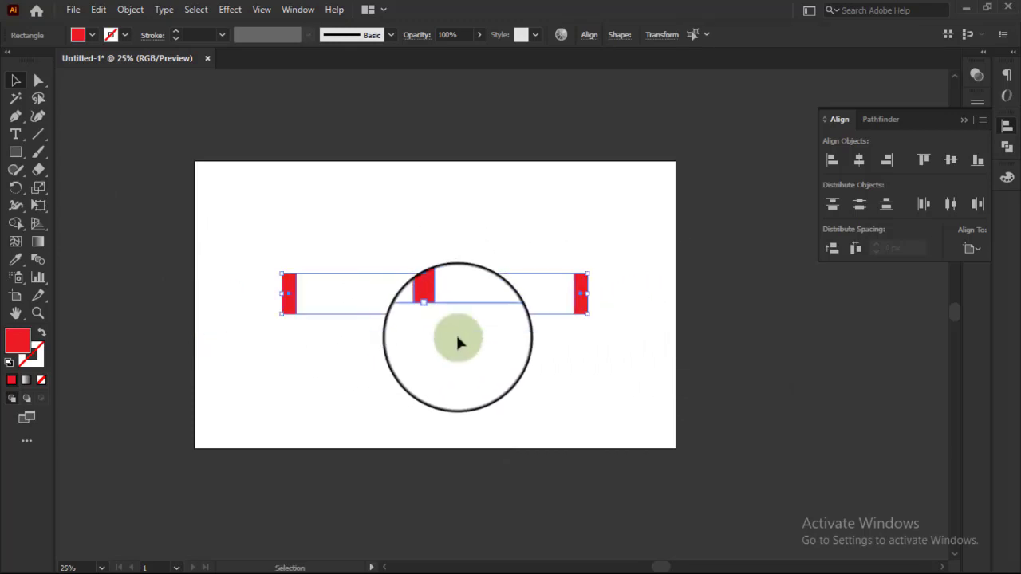
pyautogui.click(465, 354)
pyautogui.hotkey('ctrl', '=')
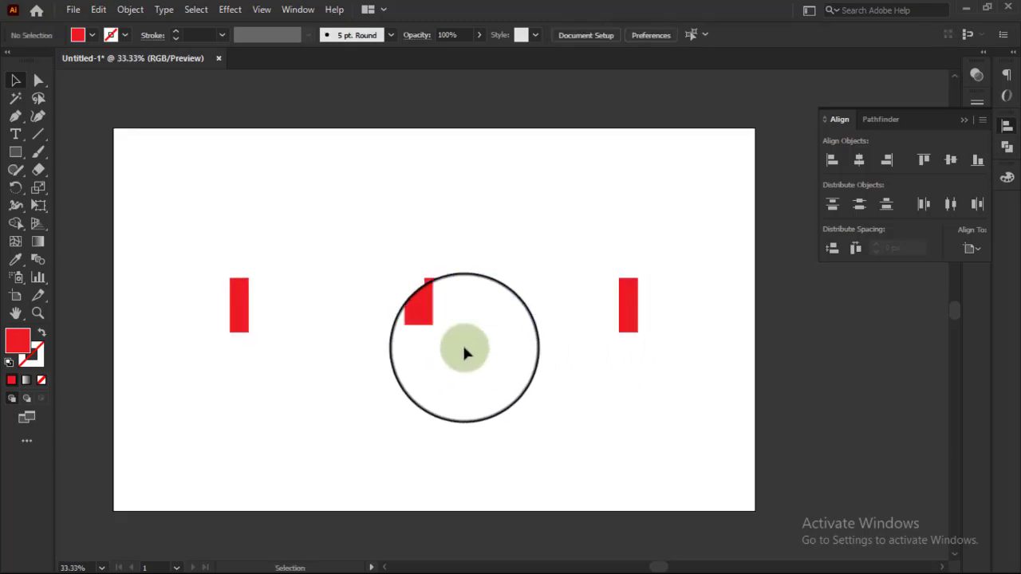
pyautogui.moveTo(189, 217); pyautogui.dragTo(659, 366)
pyautogui.click(660, 369)
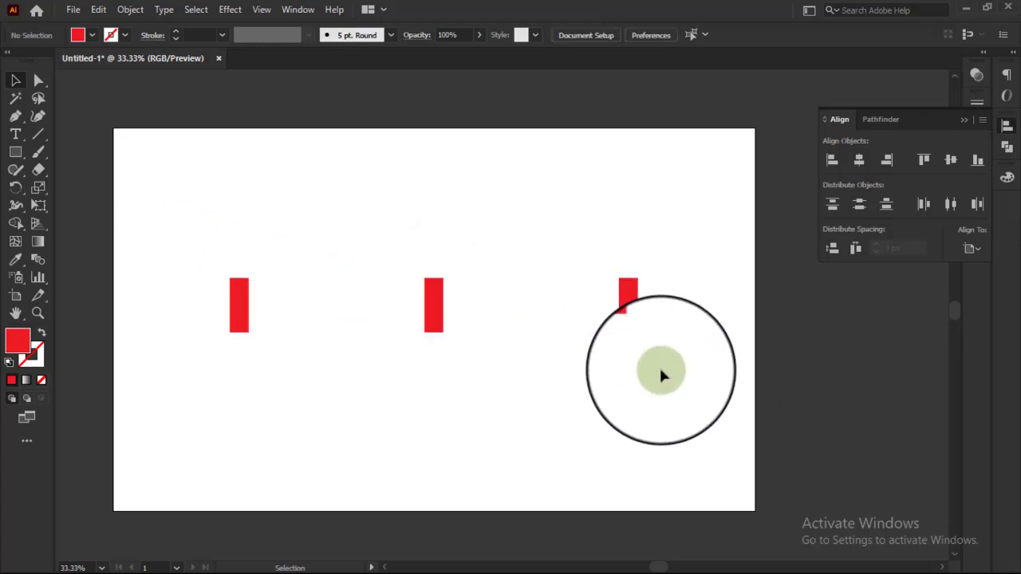